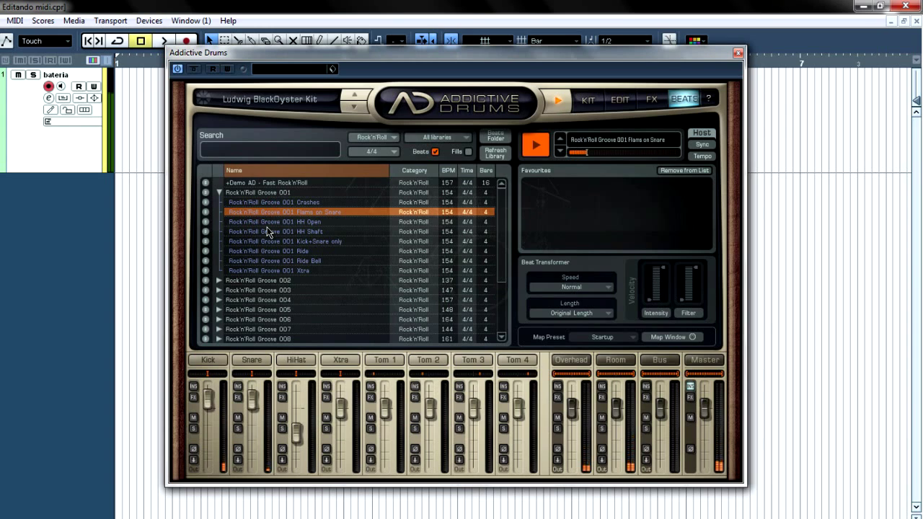
Audition the Rock'n'Roll Groove 001 variations from HH Open through Xtra, plus Flams on Snare, Crashes and the main groove
left_click(268, 222)
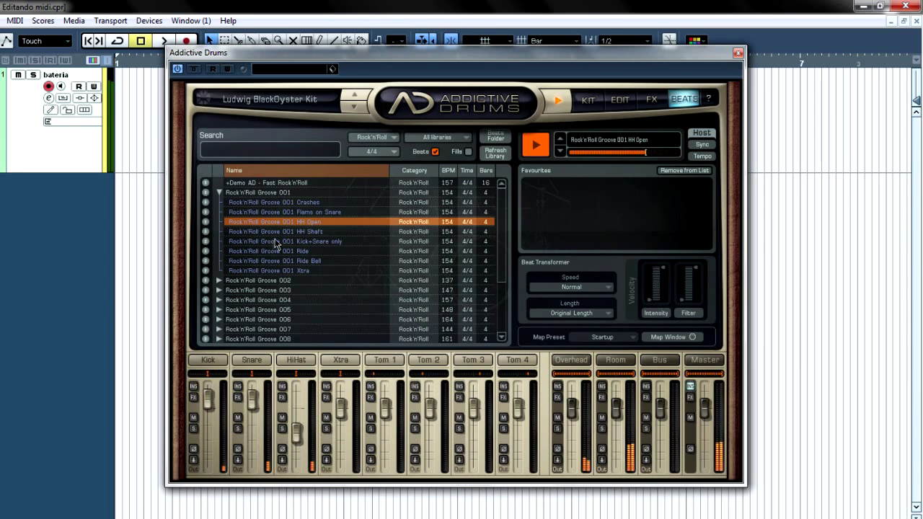
left_click(273, 233)
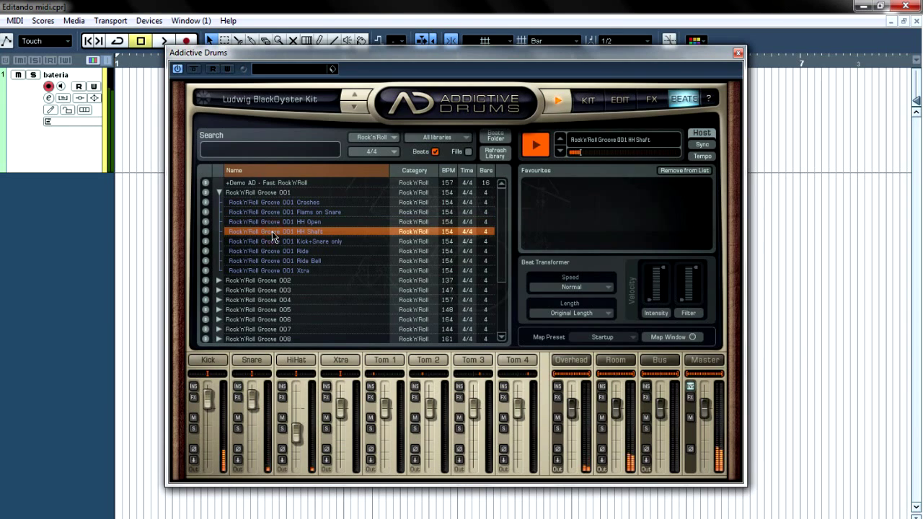
left_click(270, 241)
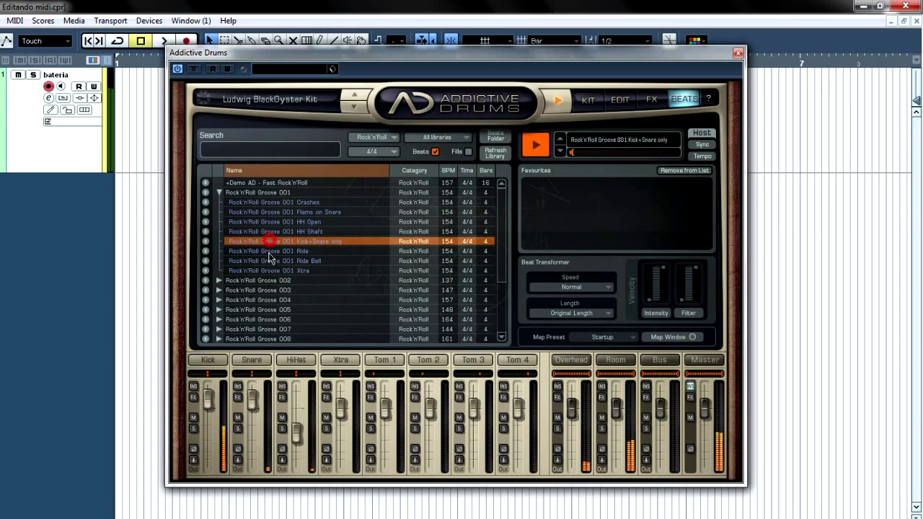
left_click(264, 252)
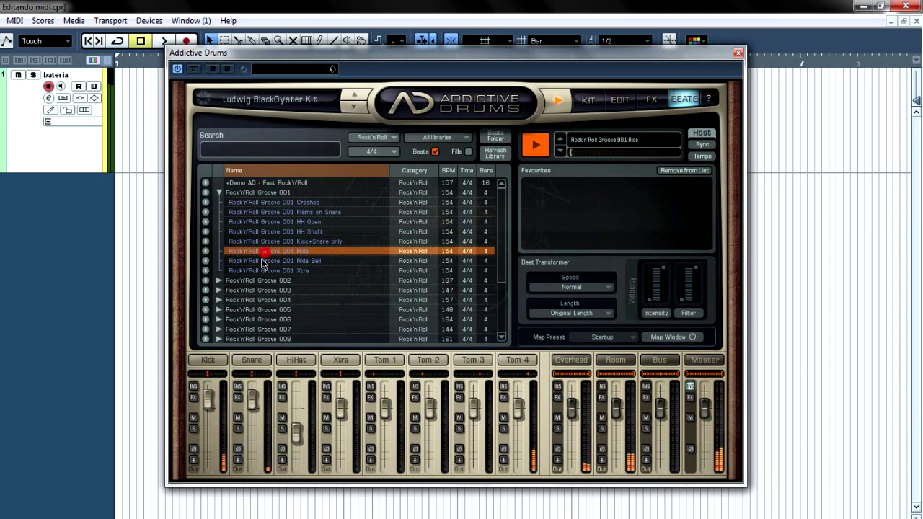
left_click(266, 261)
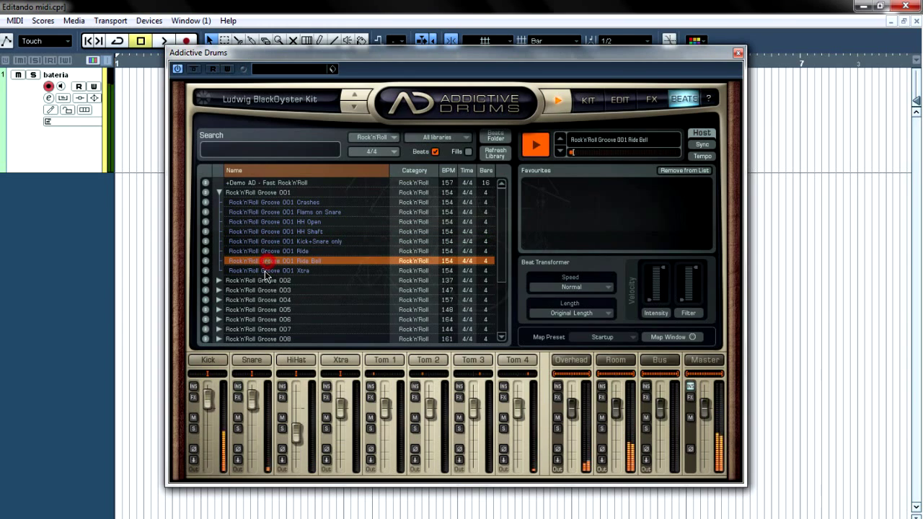
left_click(266, 271)
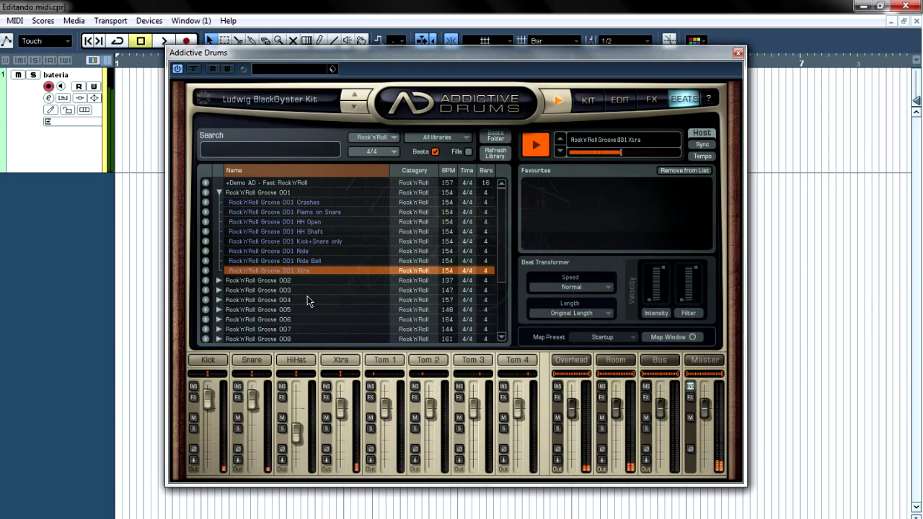
left_click(283, 213)
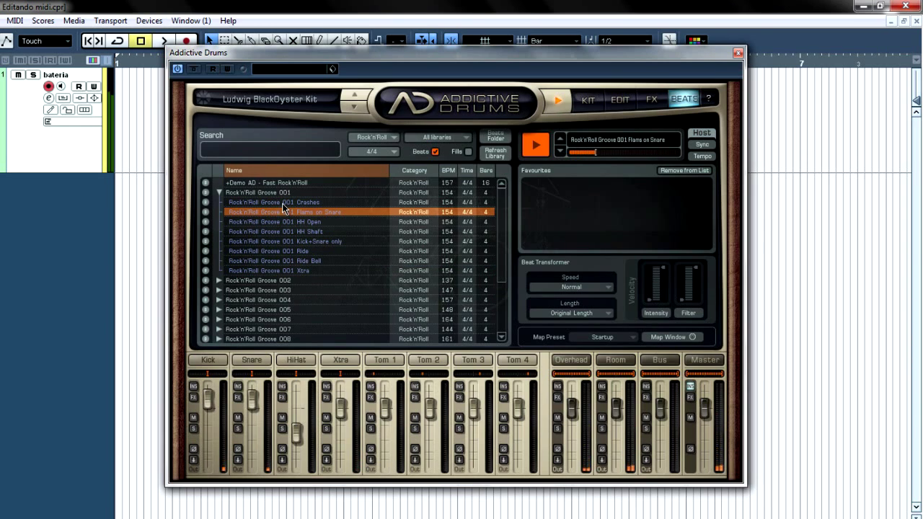
left_click(283, 203)
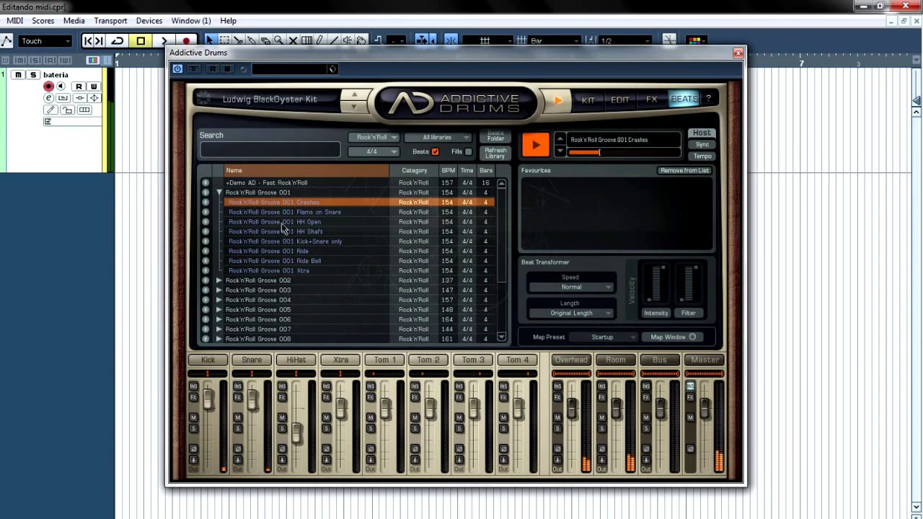
left_click(271, 194)
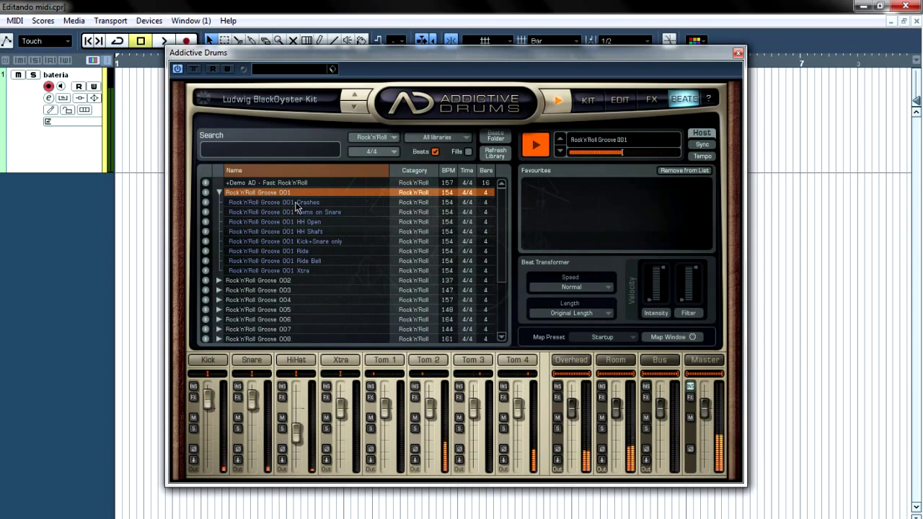
Stop the preview, place Rock'n'Roll Groove 001 at bar 1 of the bateria track, and close Addictive Drums
left_click(219, 193)
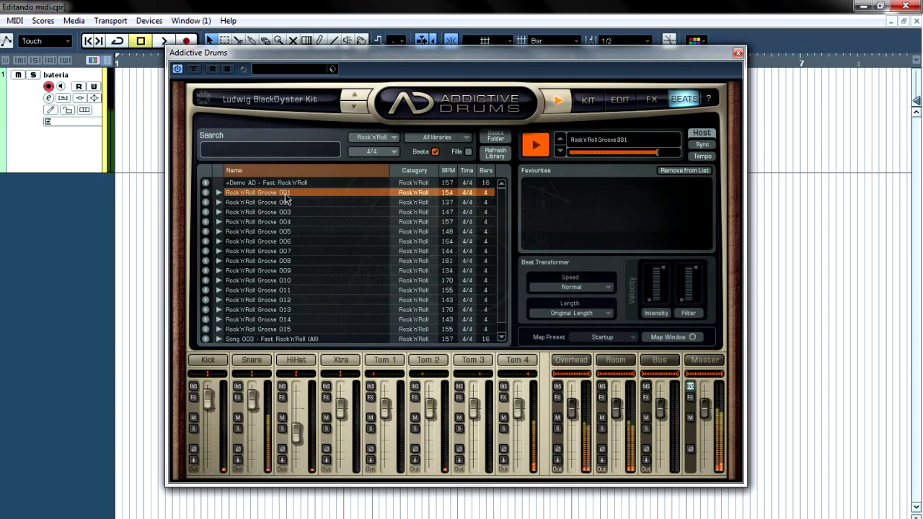
left_click(548, 146)
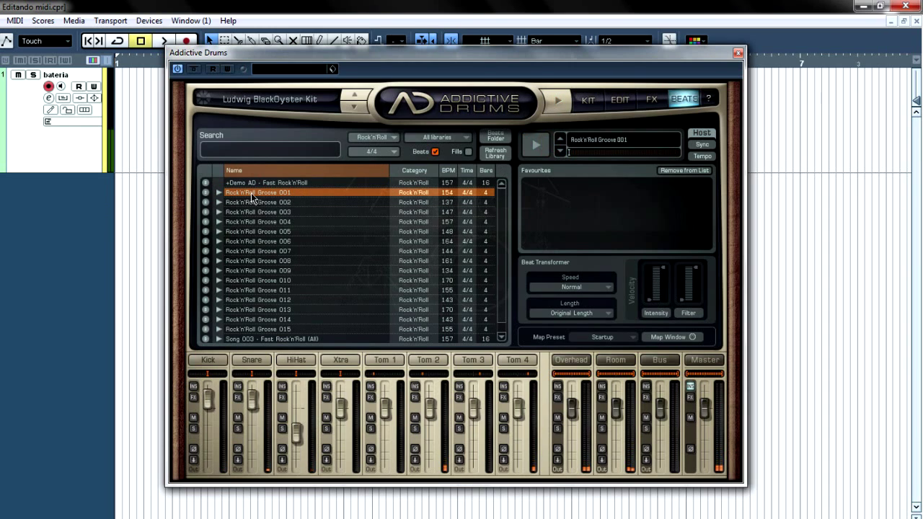
left_click_drag(250, 192, 131, 119)
left_click(587, 101)
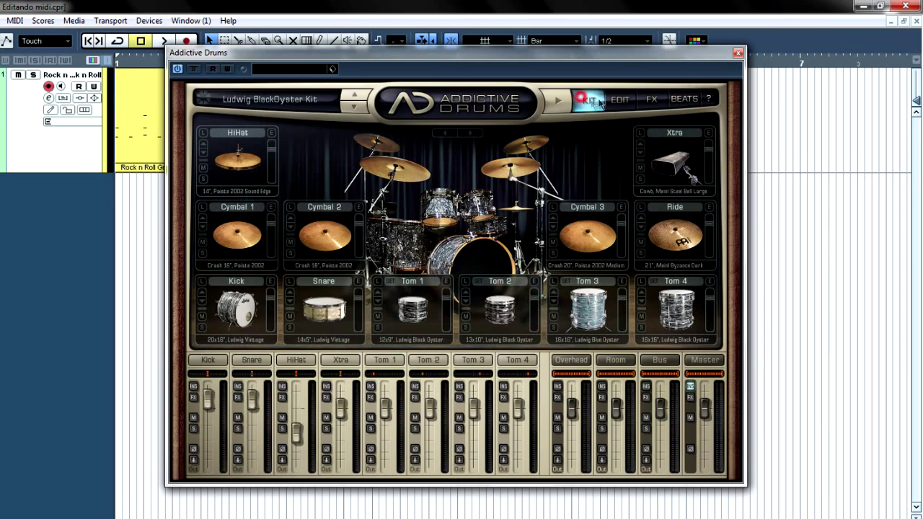
left_click(736, 54)
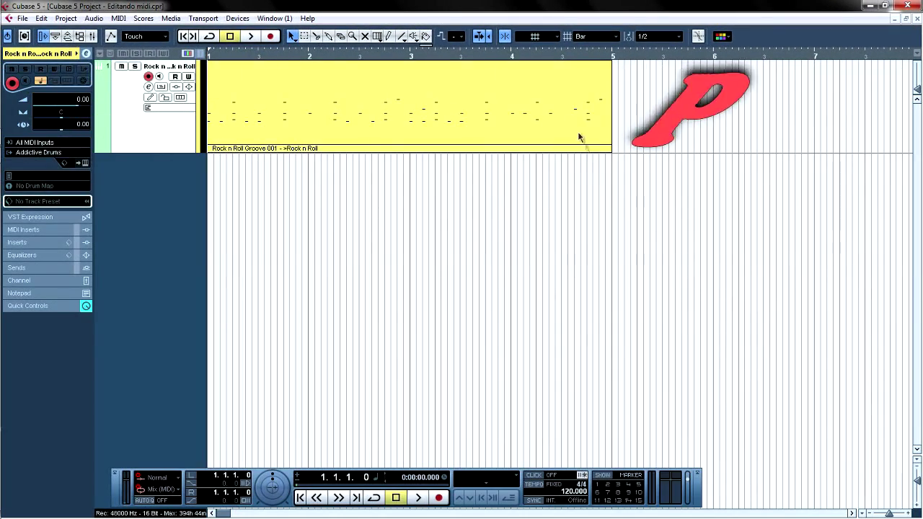
Set the locators around the Rock n Roll Groove 001 part, enable cycle mode, and play the loop back
left_click(577, 131)
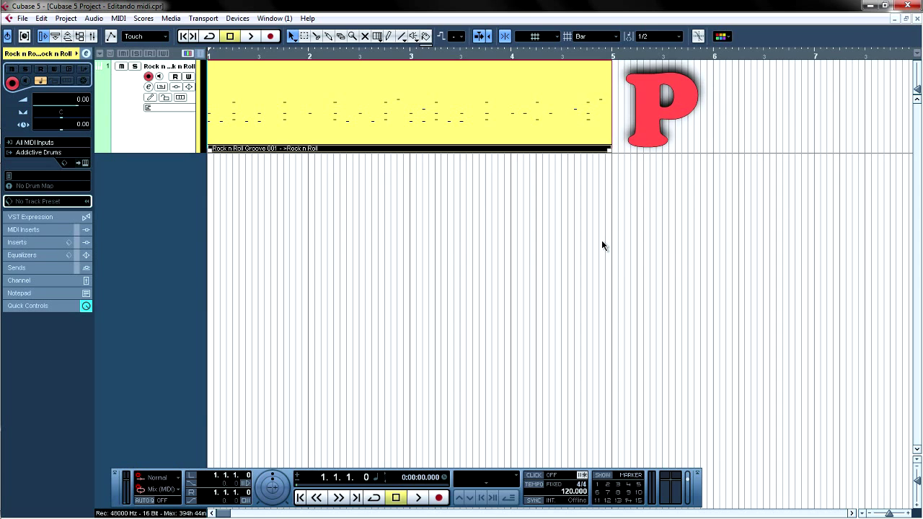
key("p")
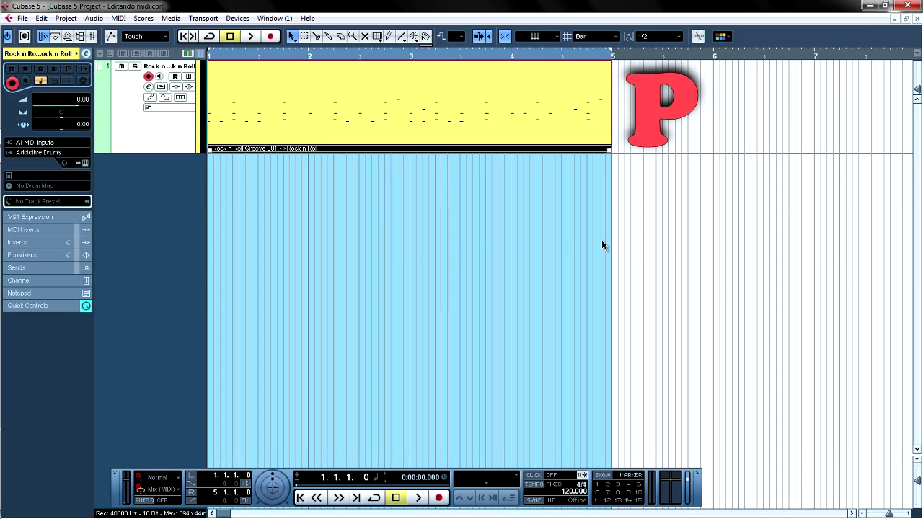
left_click(375, 498)
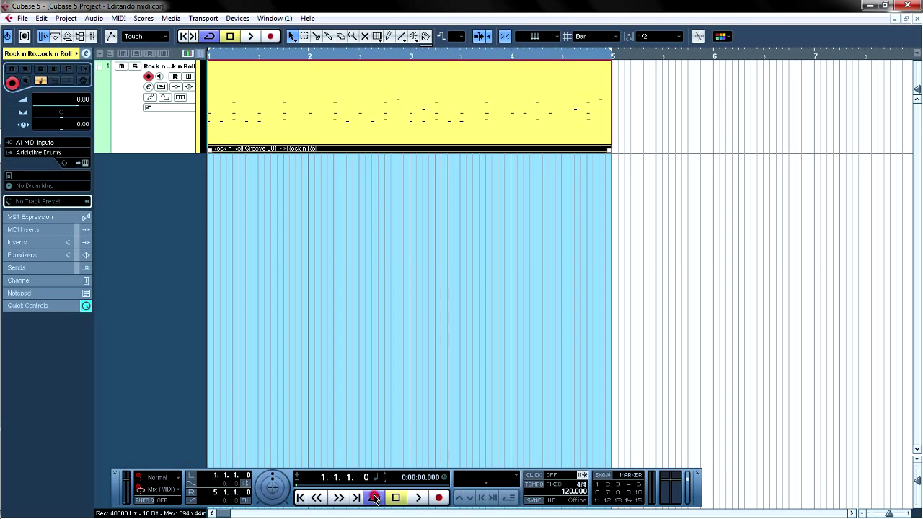
left_click(418, 497)
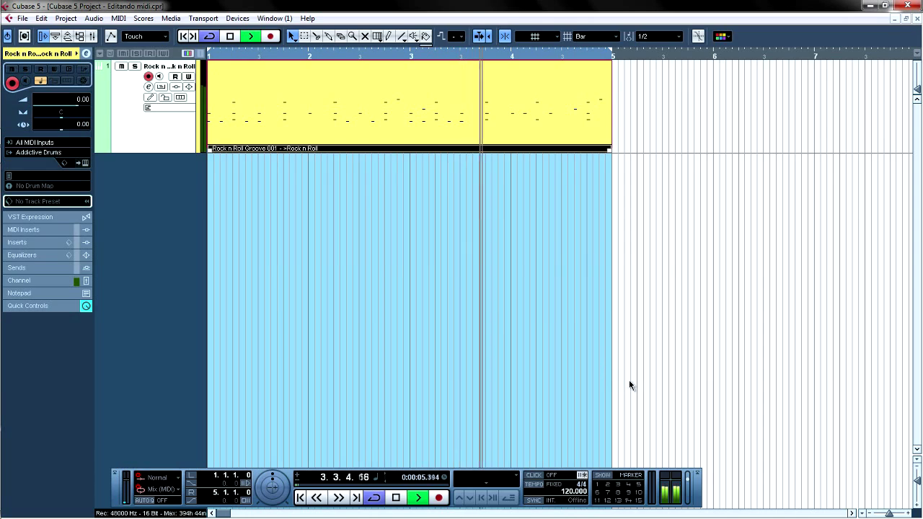
key("space")
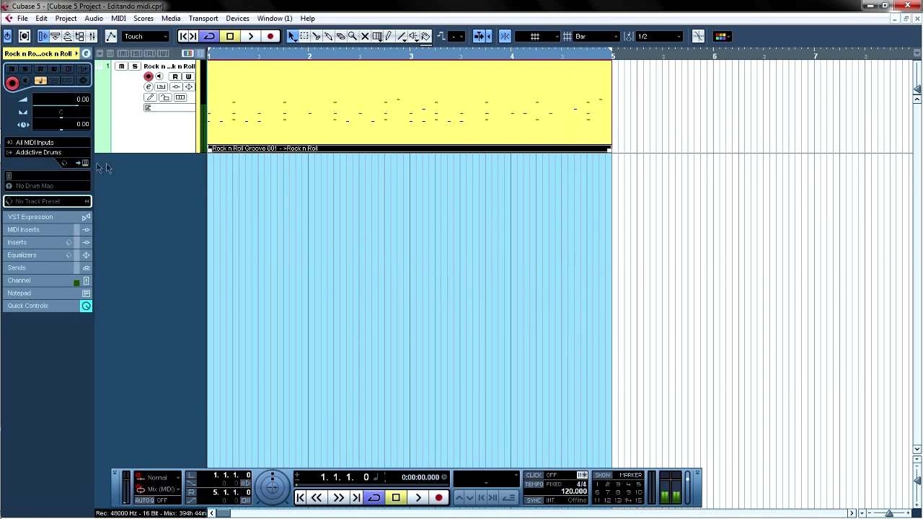
Look up the BPM of Rock'n'Roll Groove 001 in Addictive Drums and set the project tempo to 154
left_click(86, 163)
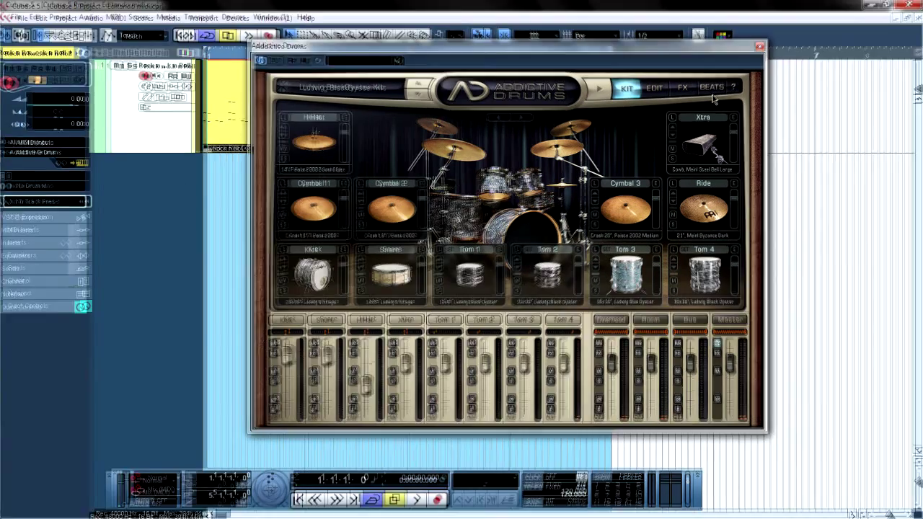
left_click(711, 87)
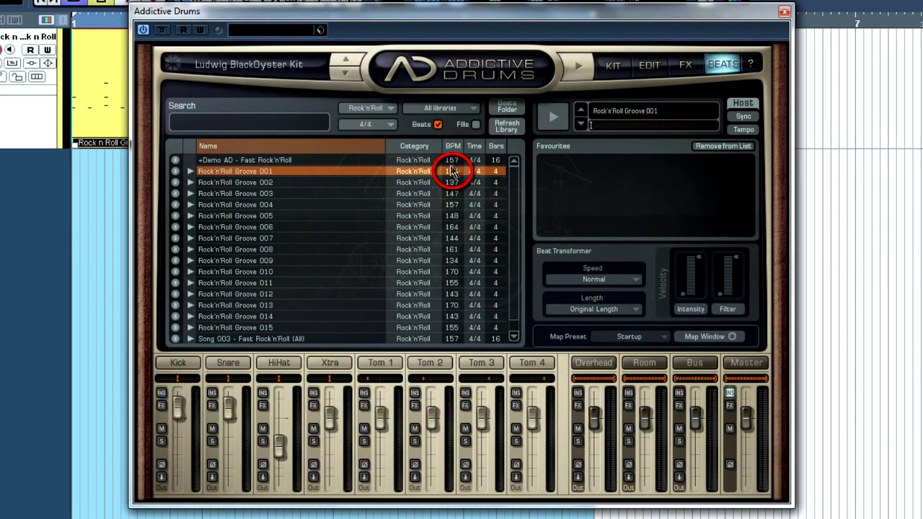
left_click(613, 66)
left_click(784, 11)
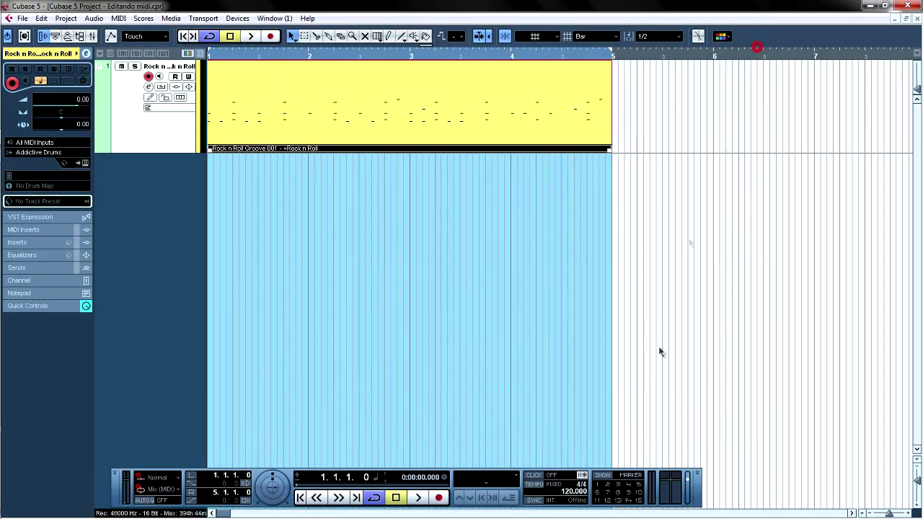
double_click(576, 494)
Play the looped drum groove at the new tempo, deselect the part, and stop playback
left_click(424, 498)
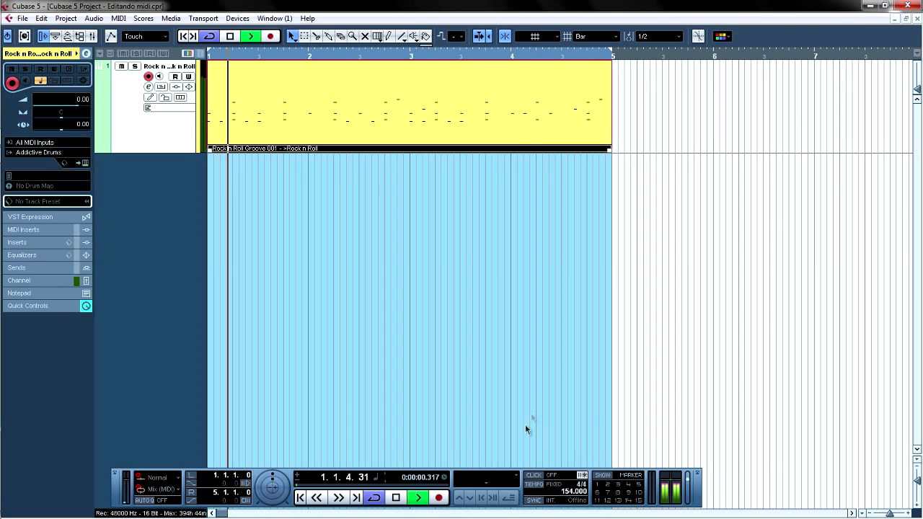
left_click(513, 375)
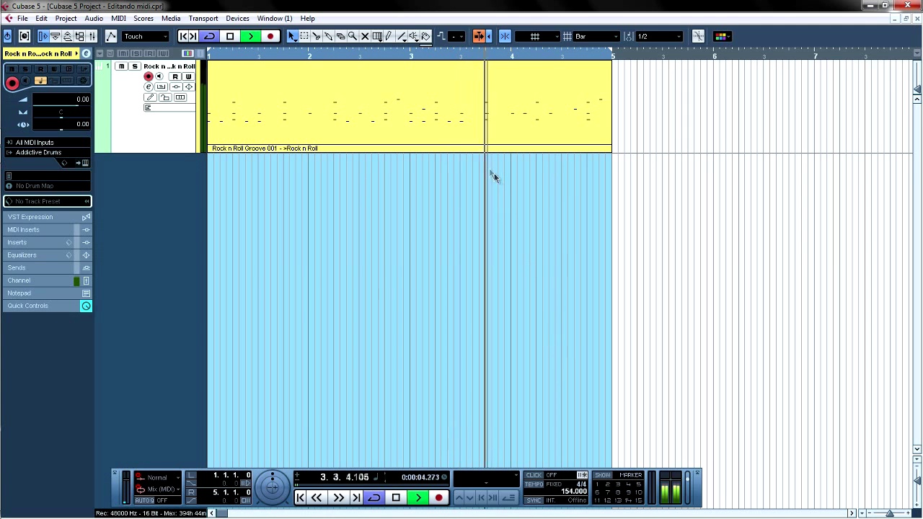
key("space")
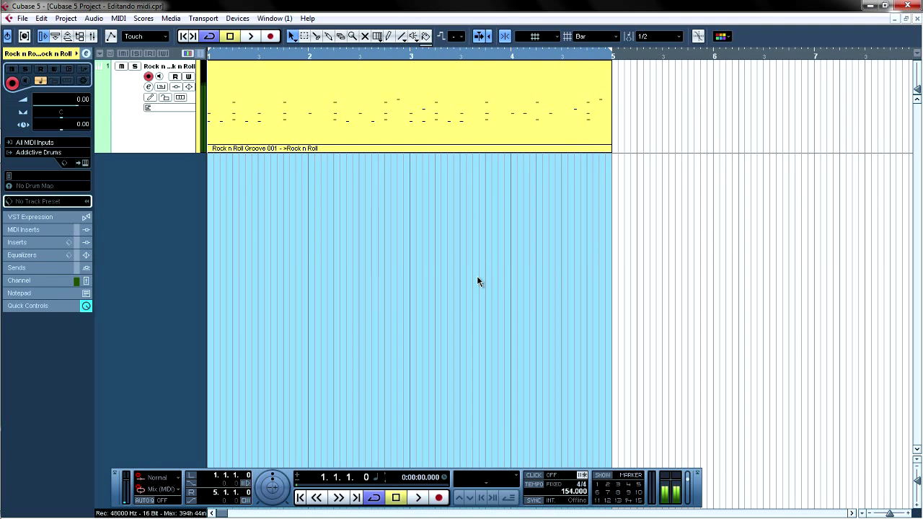
Add one instrument track using the HALionOne instrument
right_click(157, 186)
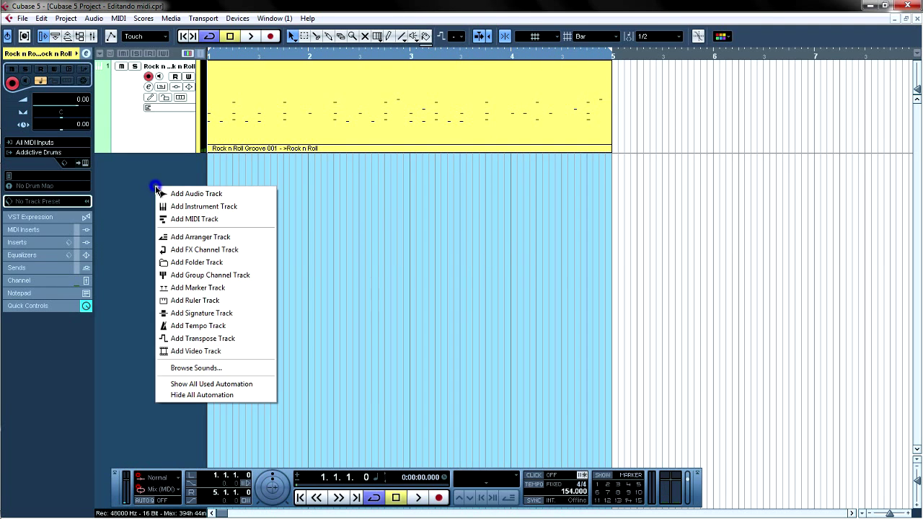
left_click(210, 207)
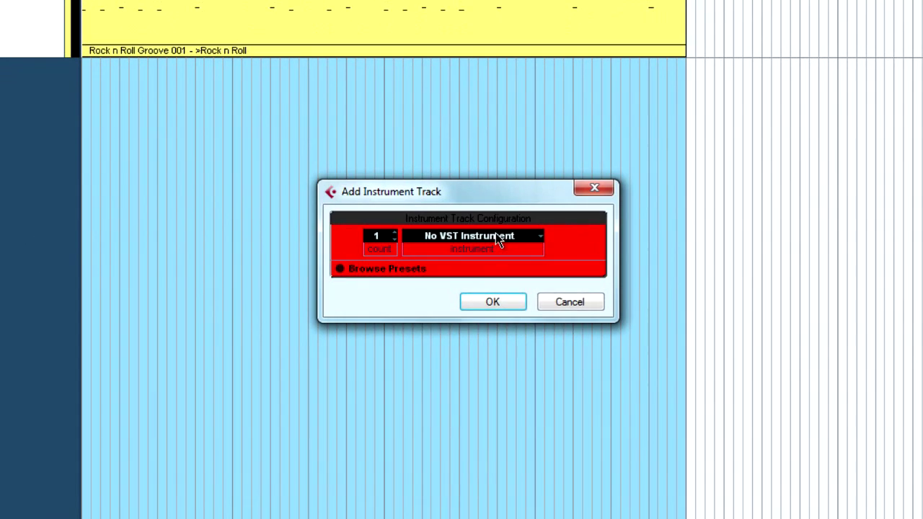
left_click(487, 274)
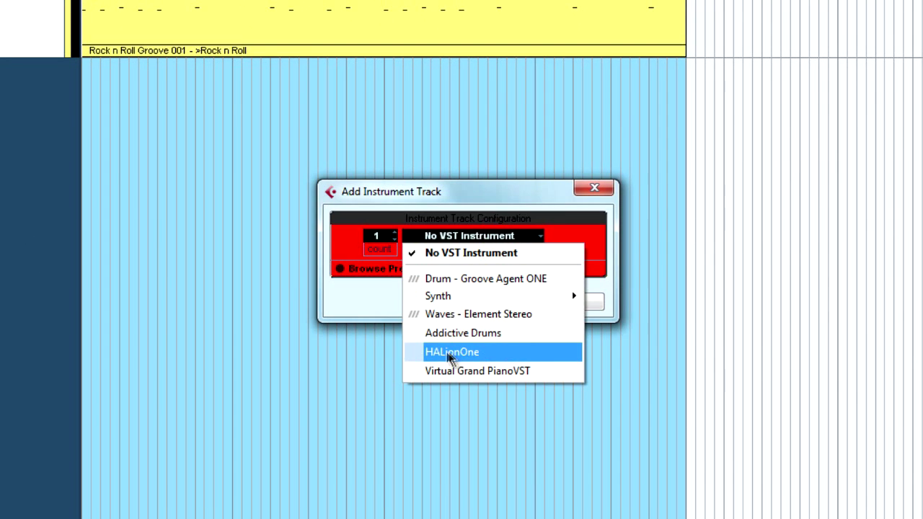
left_click(510, 353)
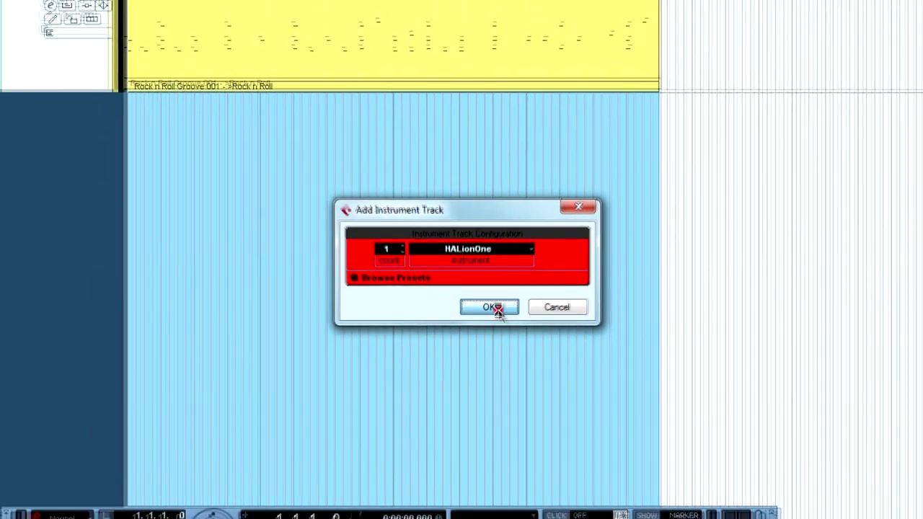
left_click(495, 308)
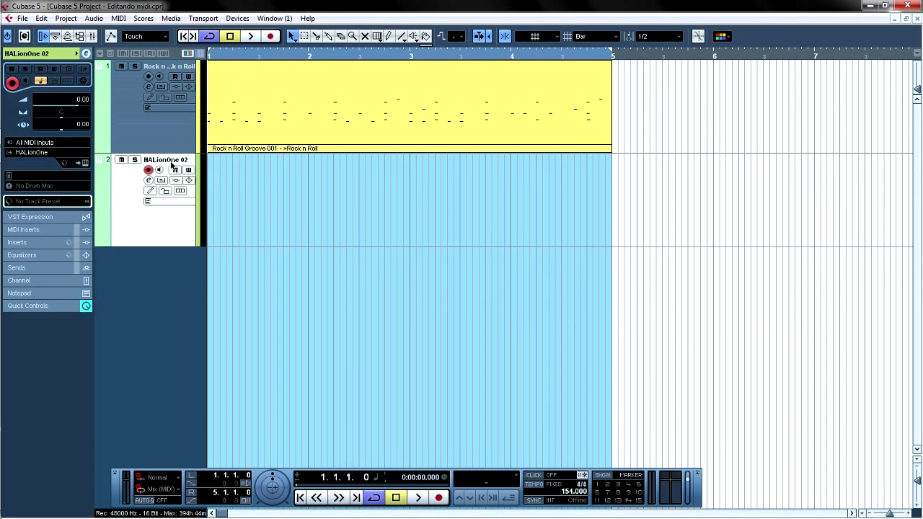
Rename the HALionOne track to Baixo
double_click(167, 160)
type("Baixo")
key("Return")
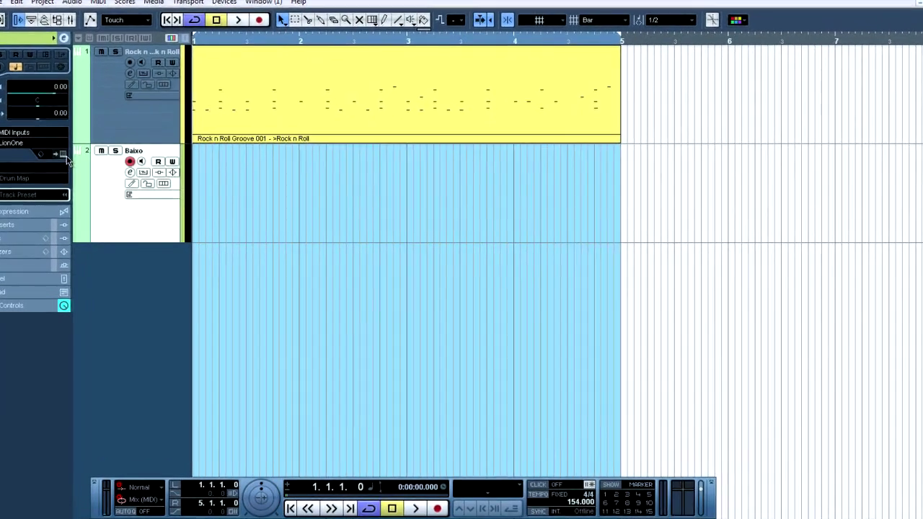
Load the SR Ultoracomp Bass preset in the Baixo track's HALionOne and close the instrument window
left_click(84, 164)
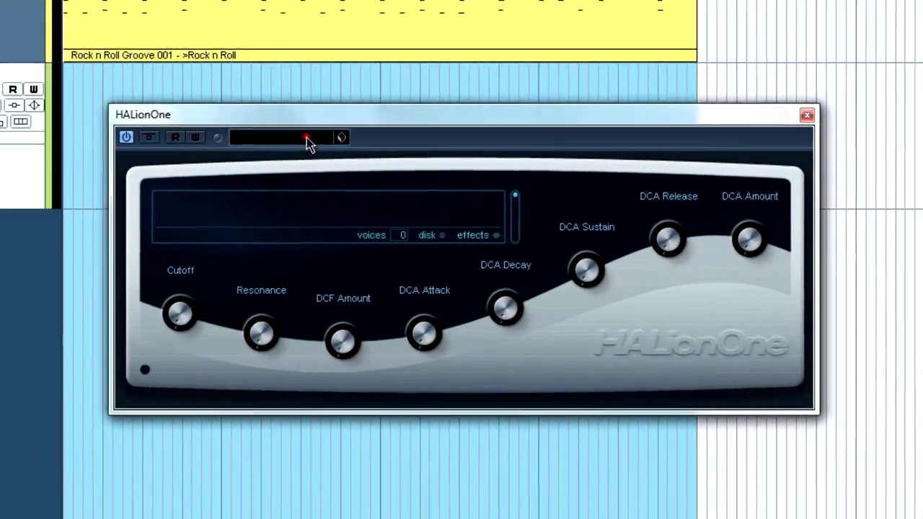
left_click(325, 151)
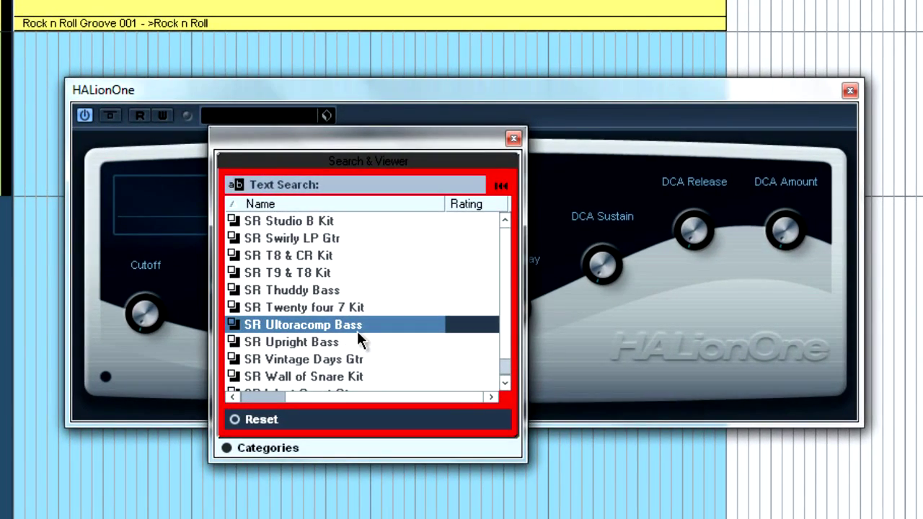
double_click(395, 326)
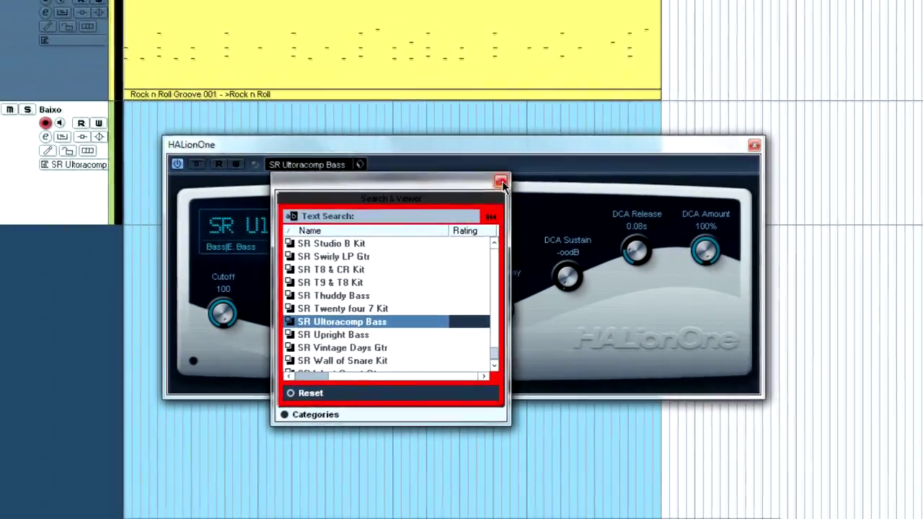
left_click(502, 182)
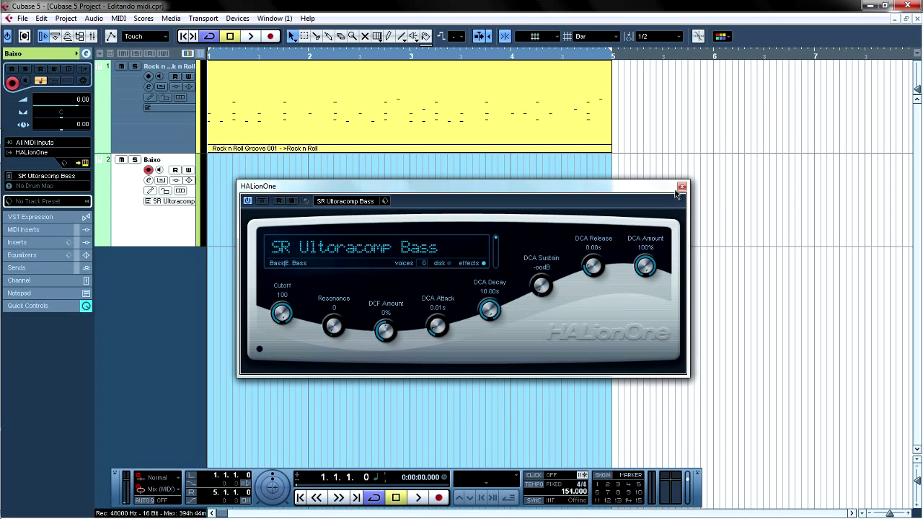
left_click(682, 187)
left_click(441, 275)
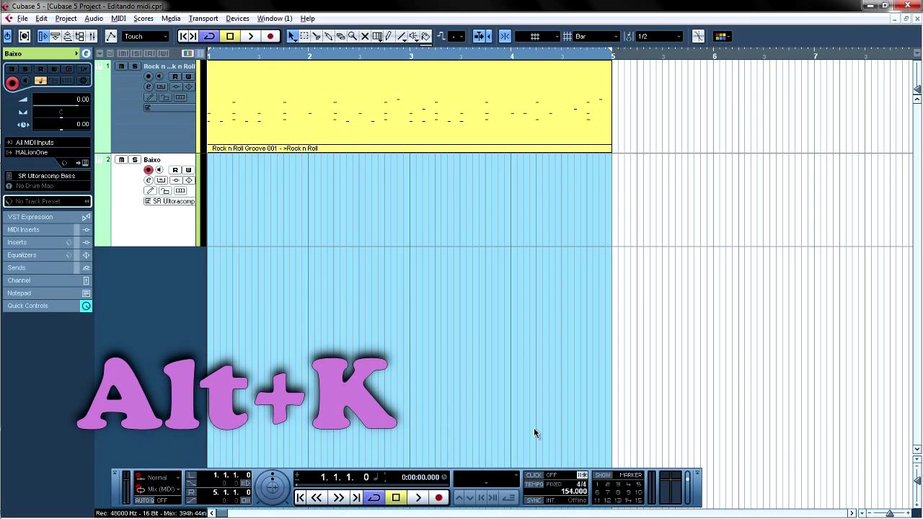
Show the virtual keyboard in the transport and raise the Baixo track's channel volume to 6.02
key("alt+k")
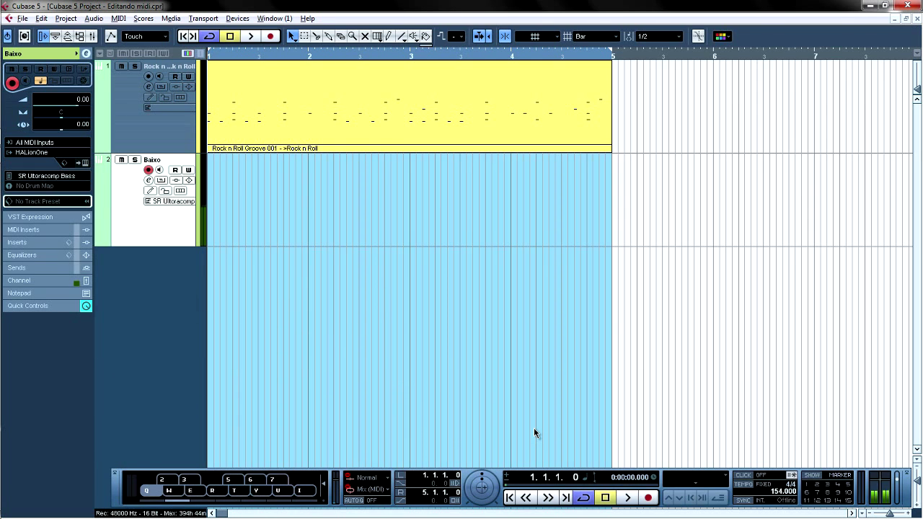
left_click(34, 281)
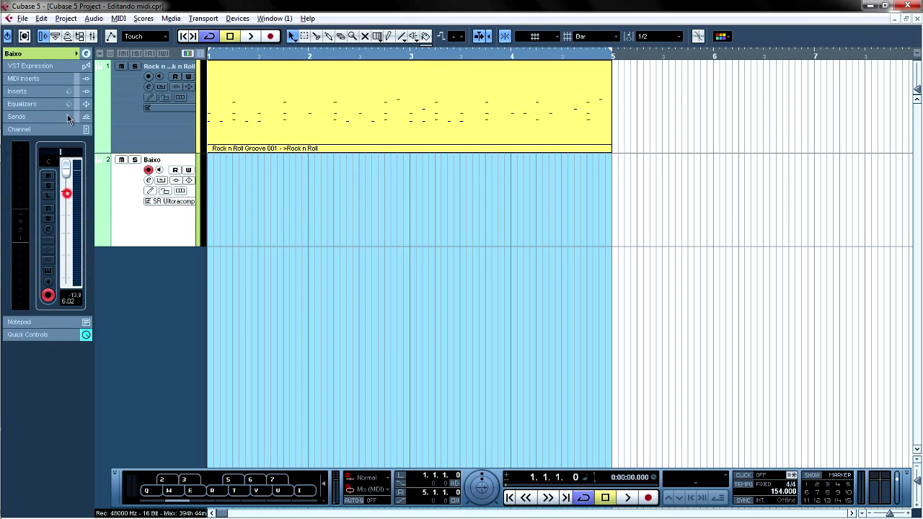
left_click(51, 54)
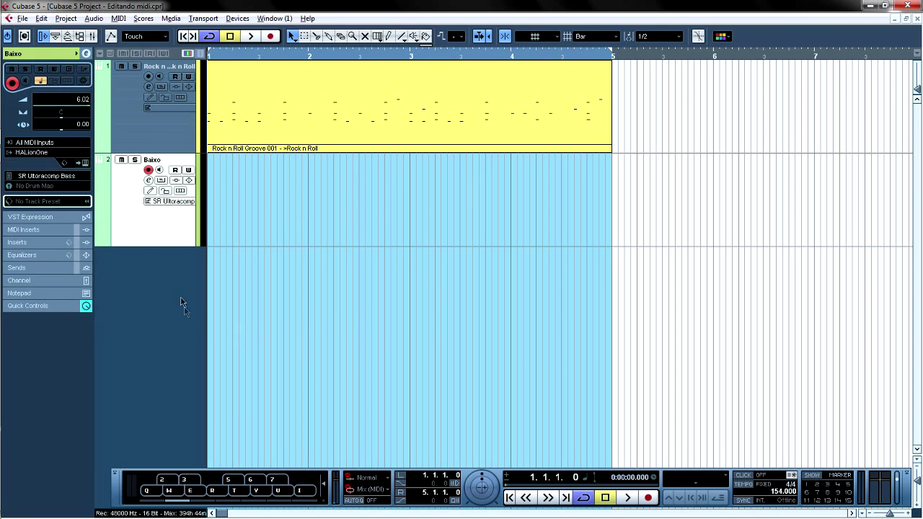
Audition the bass sound by playing a few low notes on the virtual keyboard
key("q")
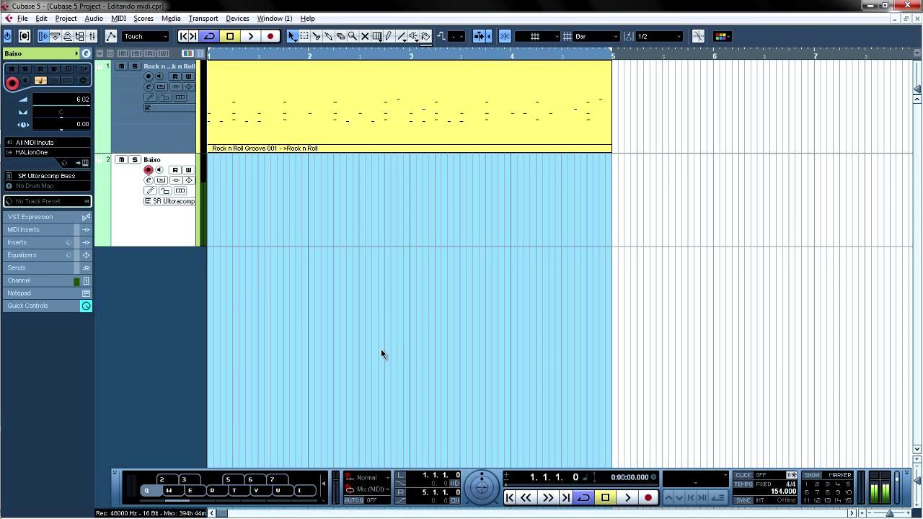
key("q")
key("2")
key("2")
key("3")
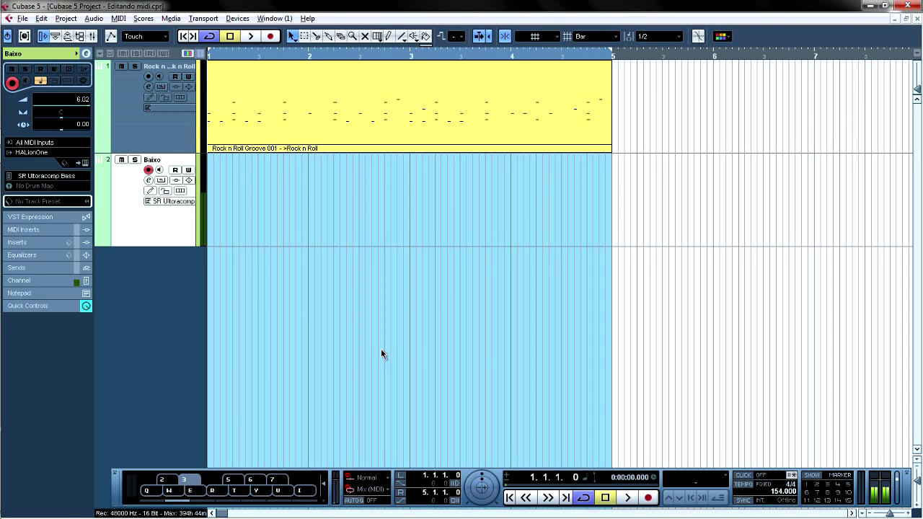
Lower the Rock n Roll drum track's channel volume to -3.30
left_click(146, 136)
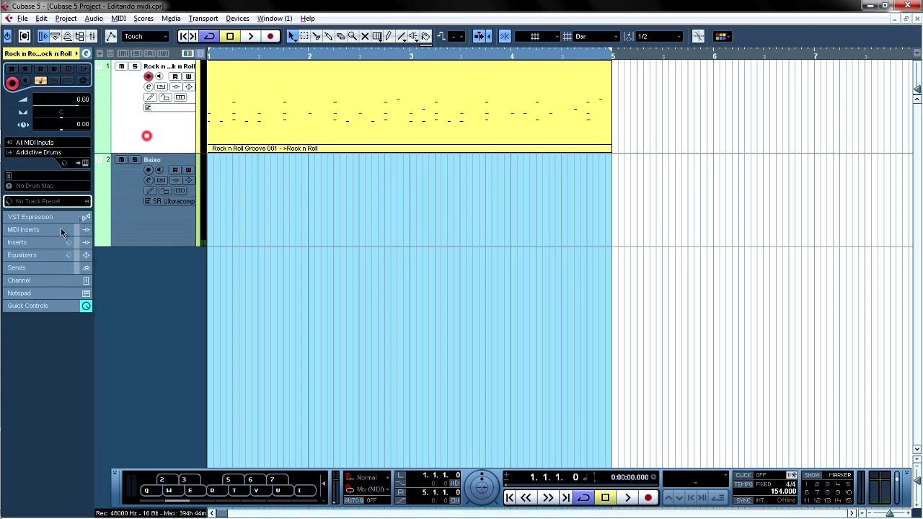
left_click(33, 280)
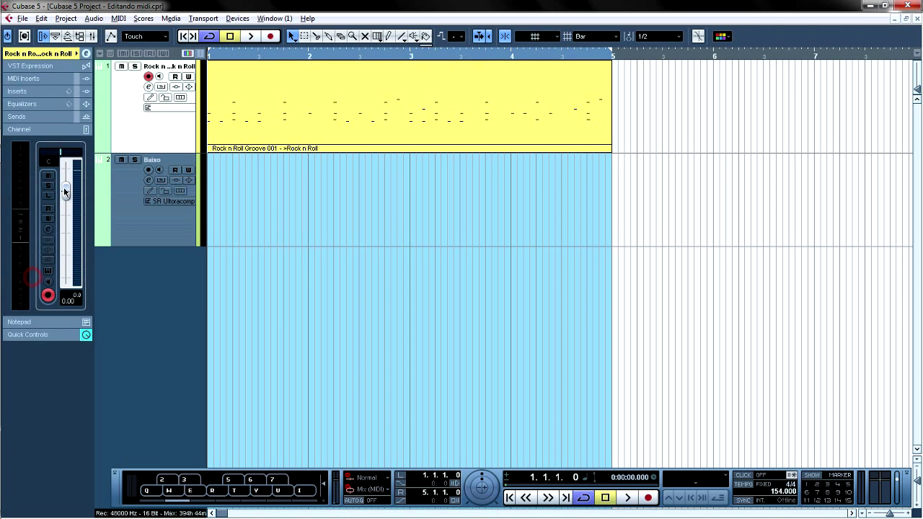
left_click_drag(65, 201, 65, 209)
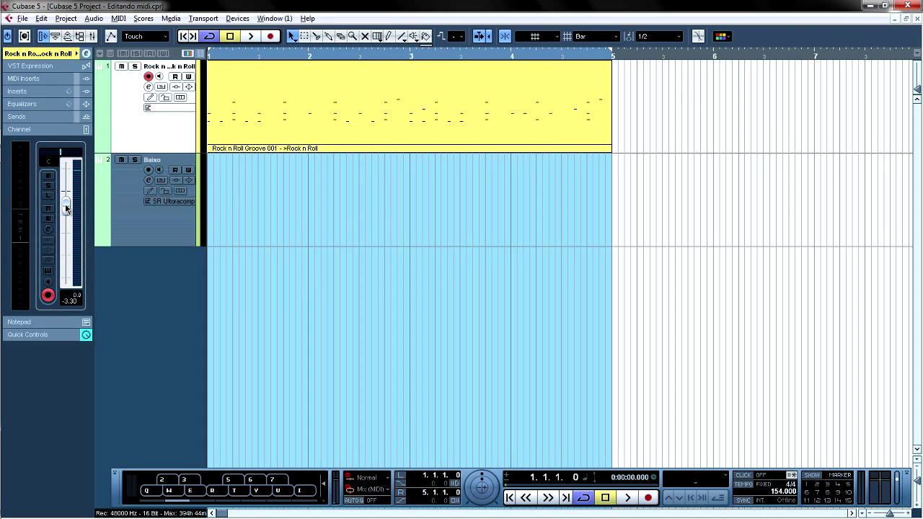
left_click(37, 53)
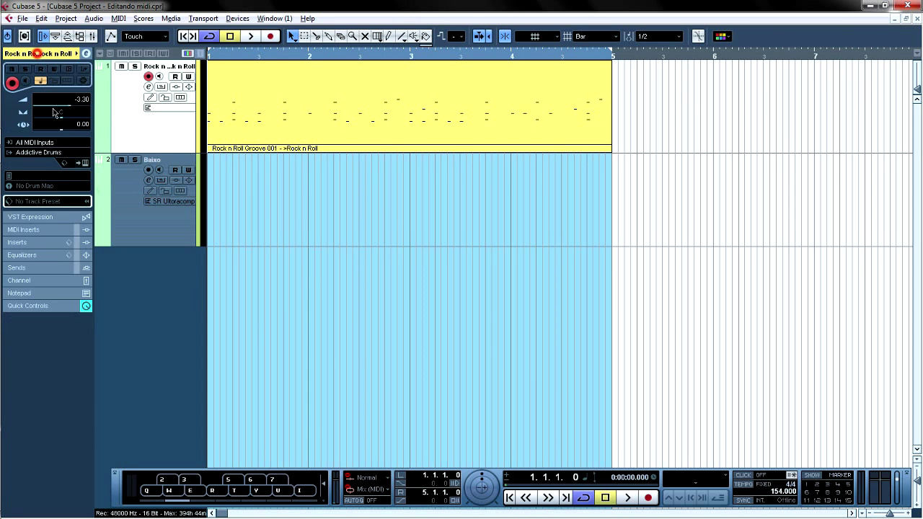
Select the Baixo track and rehearse the bass line over the playing drum loop, stopping playback at the end
left_click(170, 229)
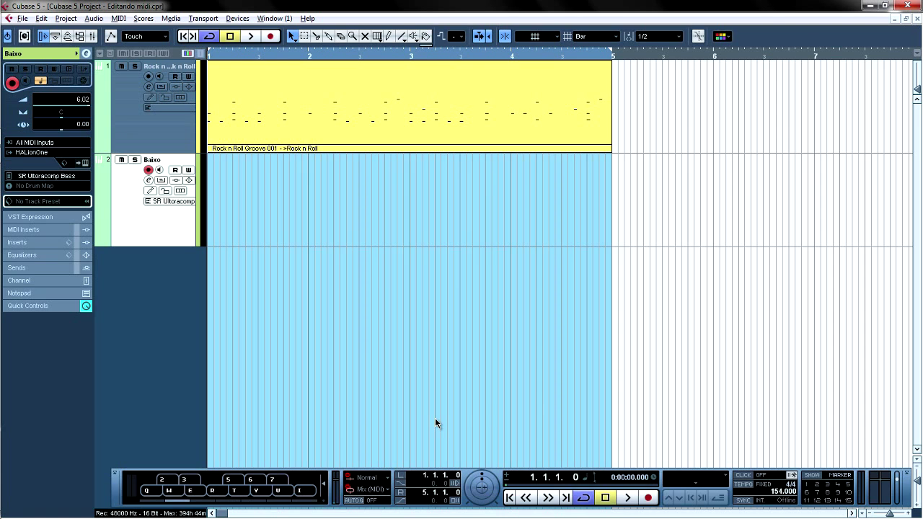
key("space")
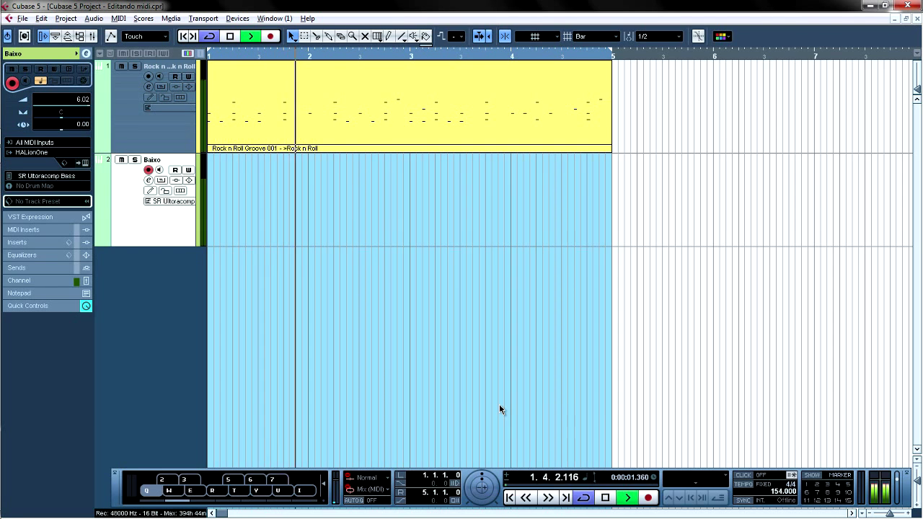
key("space")
Turn on the metronome click and record a bass line on the Baixo track with the virtual keyboard over the four-bar drum loop
key("alt+k")
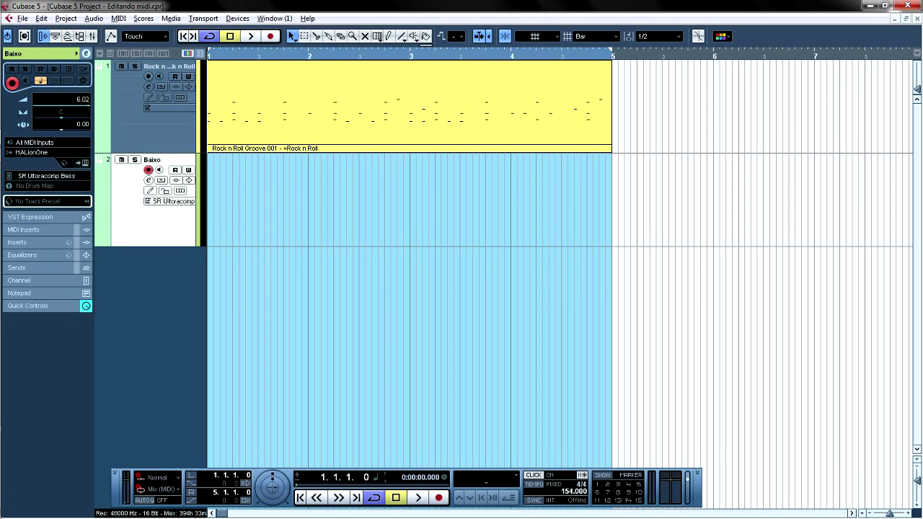
key("alt+k")
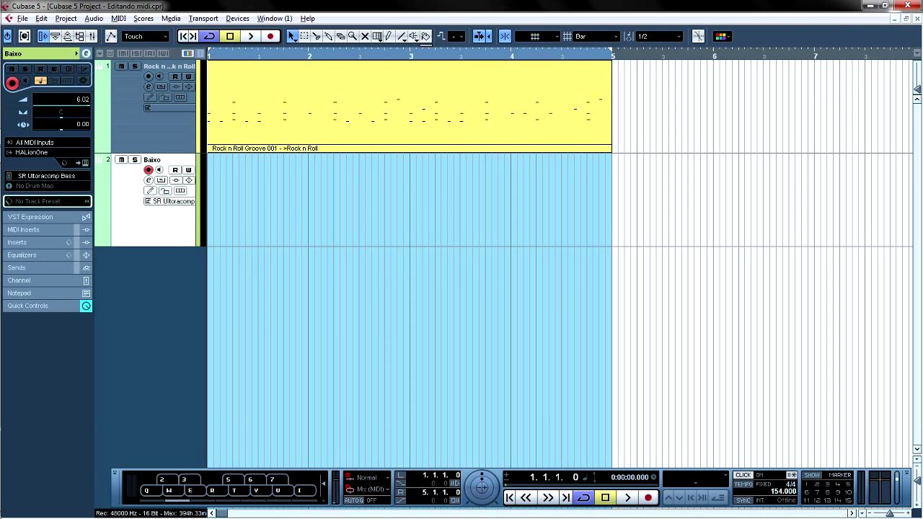
key("KP_Multiply")
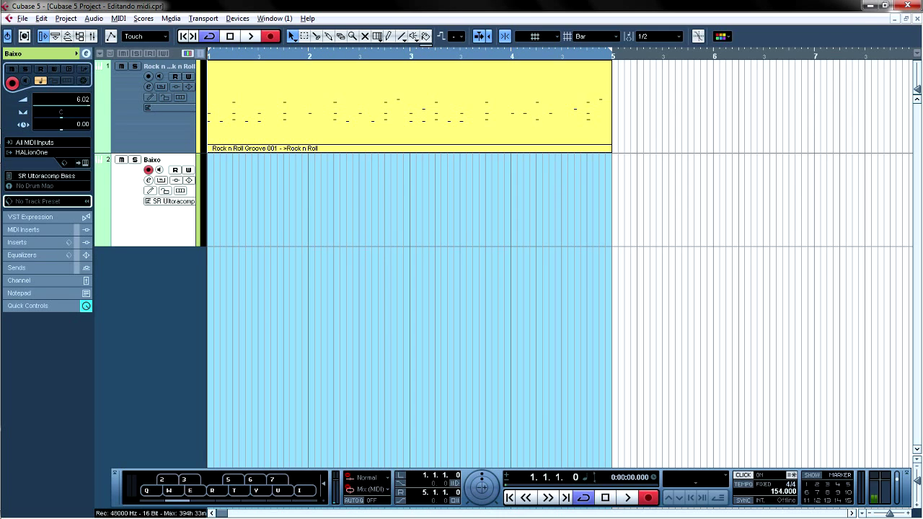
key("q")
key("t")
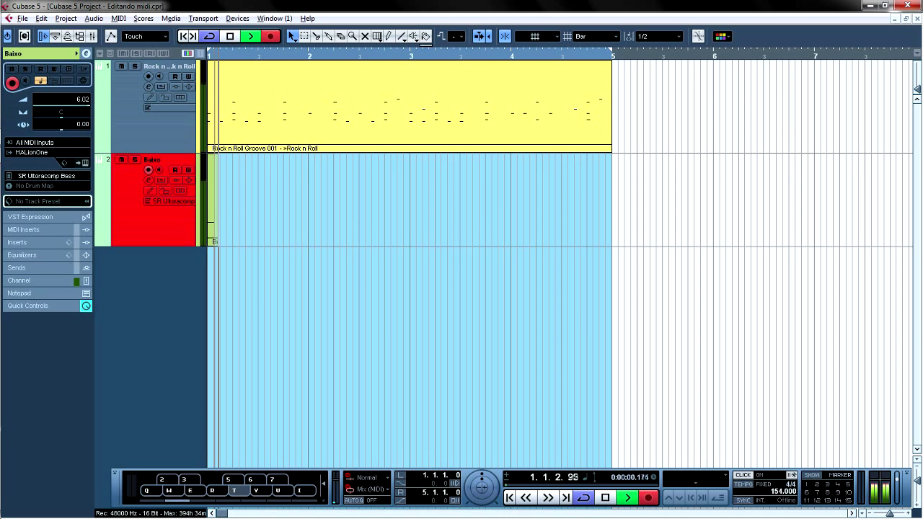
key("r")
key("t")
key("q")
key("3")
key("q")
key("q")
key("t")
key("r")
key("t")
key("q")
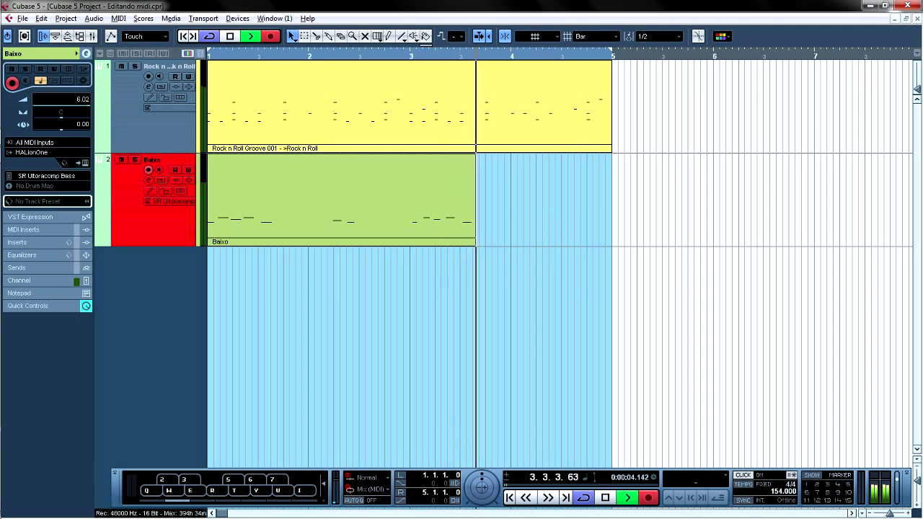
key("3")
key("q")
key("space")
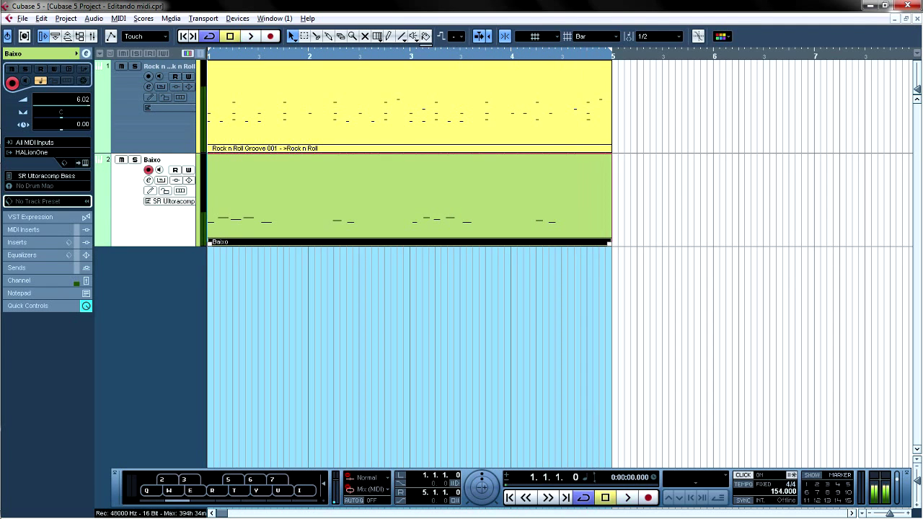
left_click(413, 321)
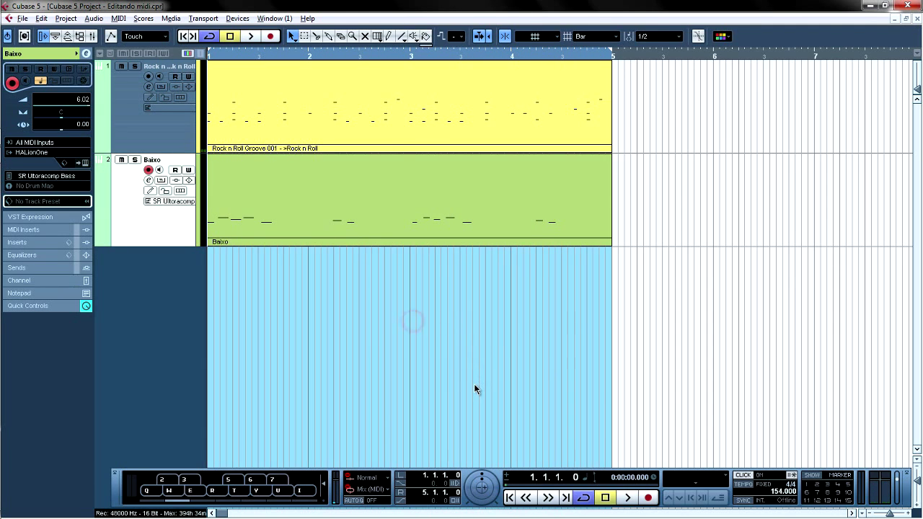
Turn off the virtual keyboard and metronome click, and play back the recorded bass with the drums
key("alt+k")
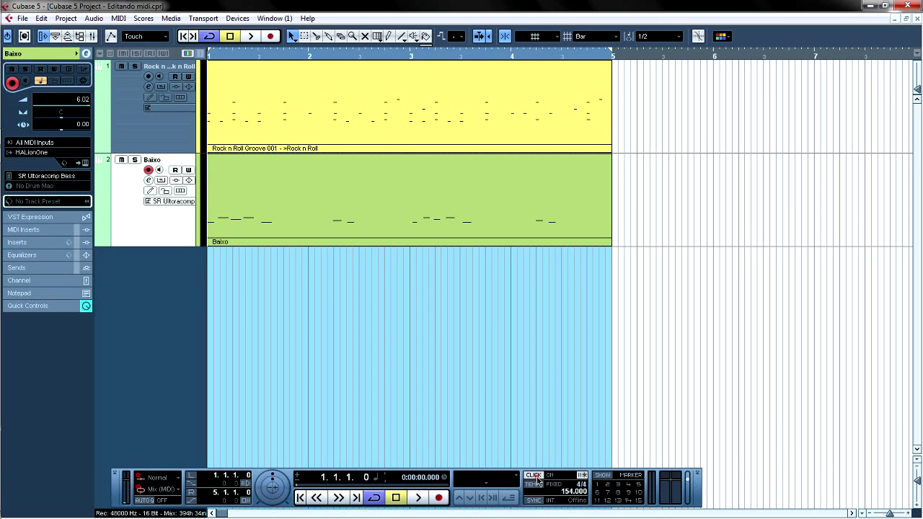
left_click(421, 496)
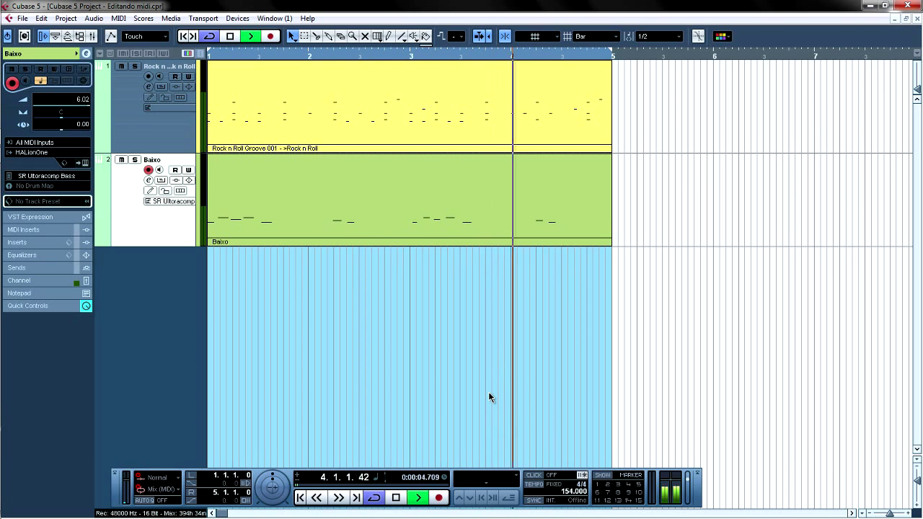
key("space")
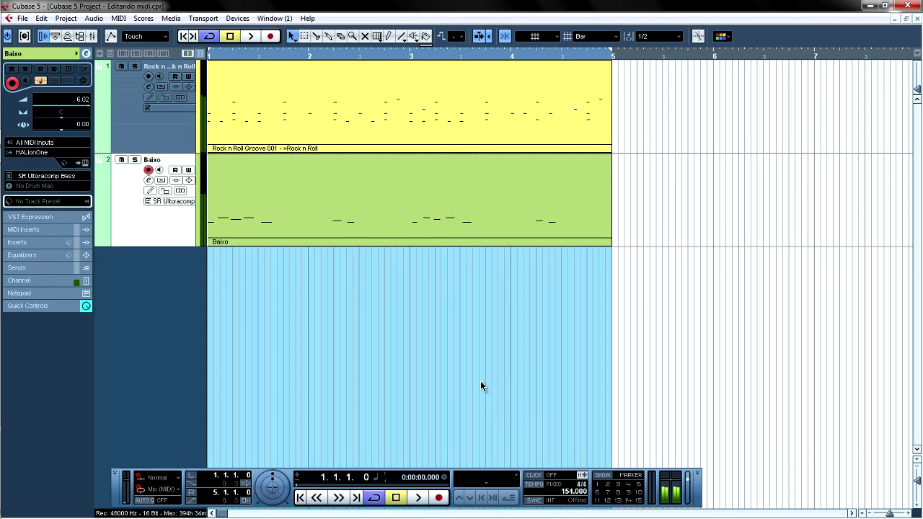
Hide the Transport panel and examine the recorded Baixo notes against the grid in the Key Editor, returning to the project
key("F2")
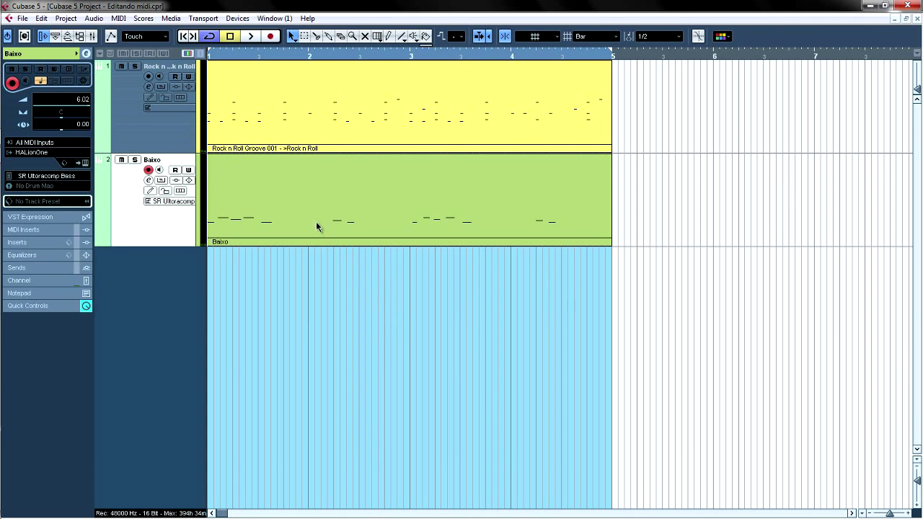
double_click(308, 205)
scroll(367, 302, "down", 5)
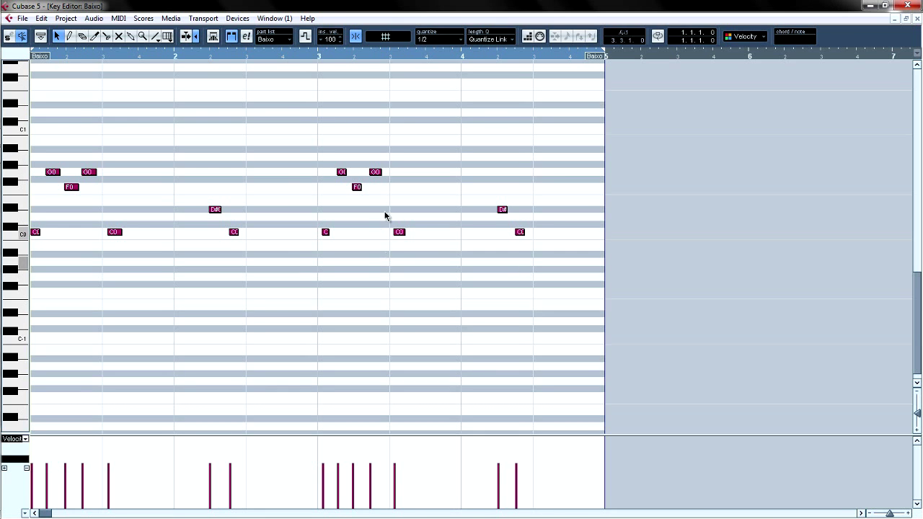
left_click(915, 20)
Set the project's grid type to Use Quantize with a quantize value of 1/16
left_click(592, 38)
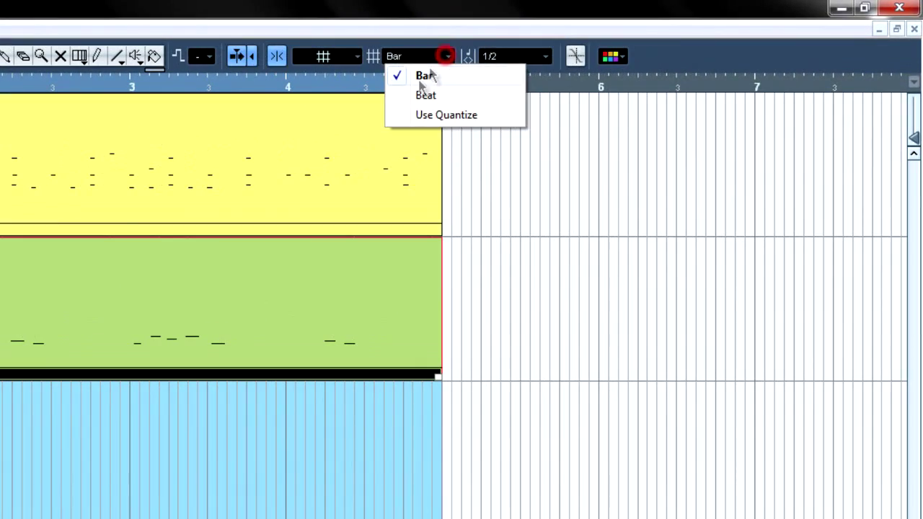
left_click(466, 115)
left_click(545, 57)
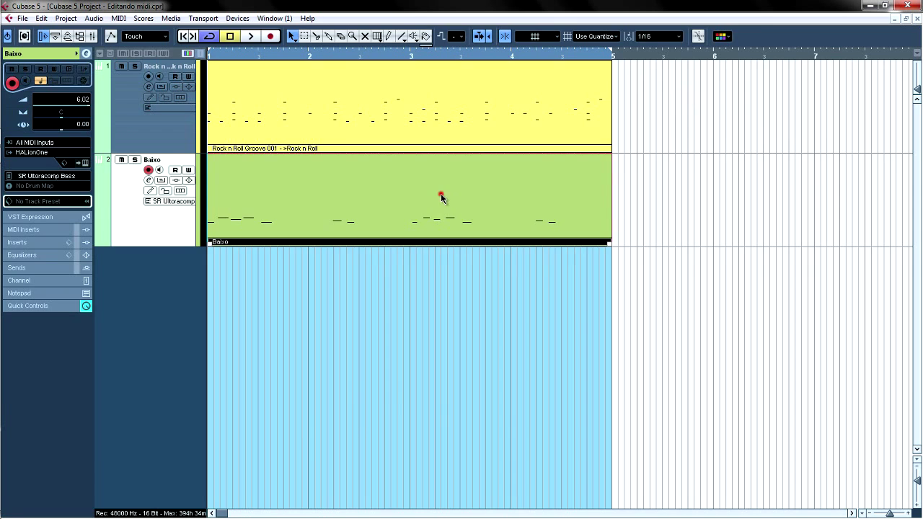
Reopen the Baixo part in the Key Editor and zoom in on the bass notes
double_click(439, 194)
scroll(450, 238, "down", 3)
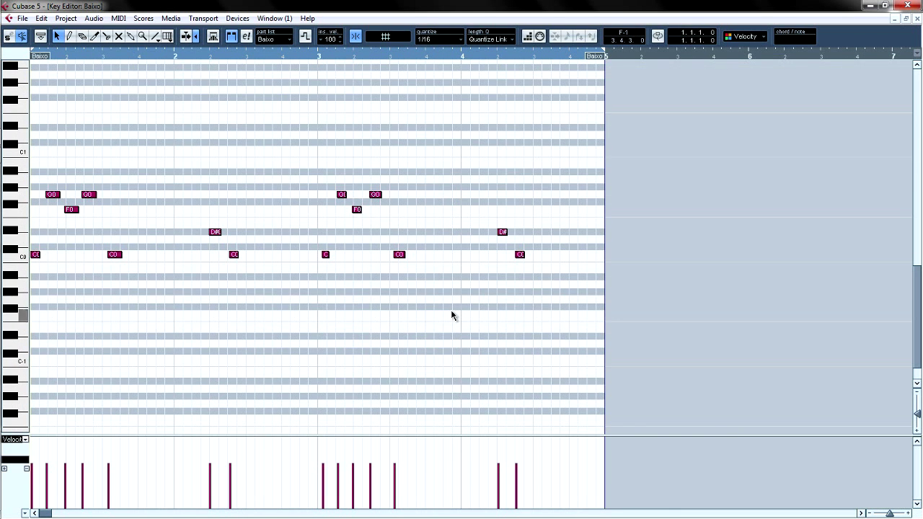
key("h")
key("h")
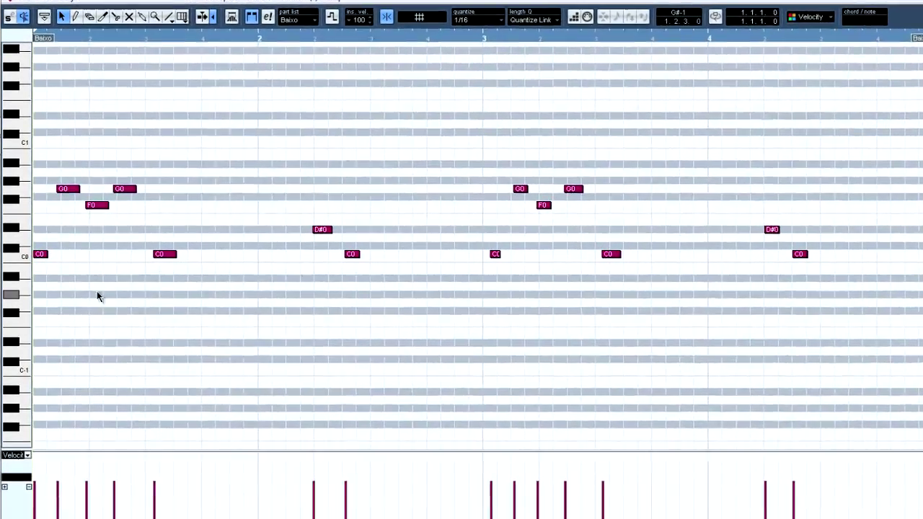
Snap the first bar's two G0 notes, F0 note and second C0 note to the 1/16 grid, extending each to an eighth note
left_click(41, 254)
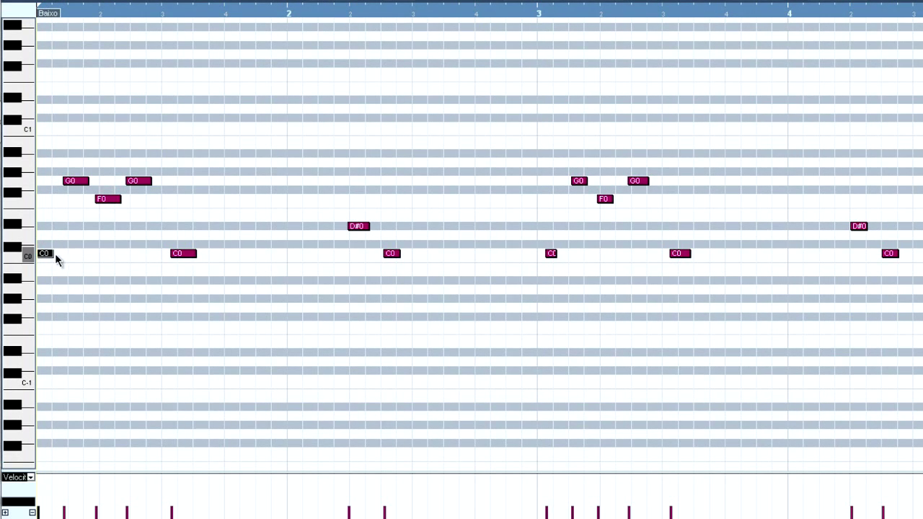
mouse_move(54, 254)
left_mouse_down()
mouse_move(78, 257)
mouse_move(54, 255)
left_mouse_up()
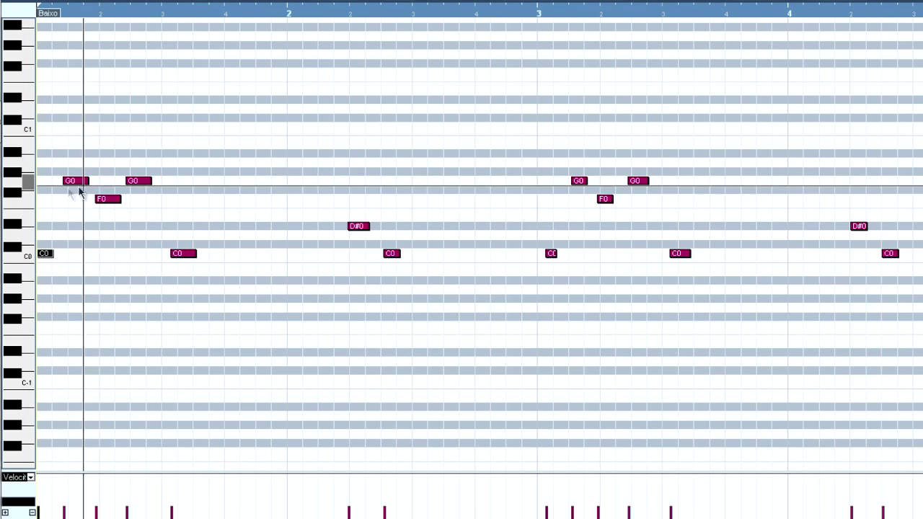
left_click_drag(76, 182, 147, 180)
left_click_drag(153, 181, 159, 181)
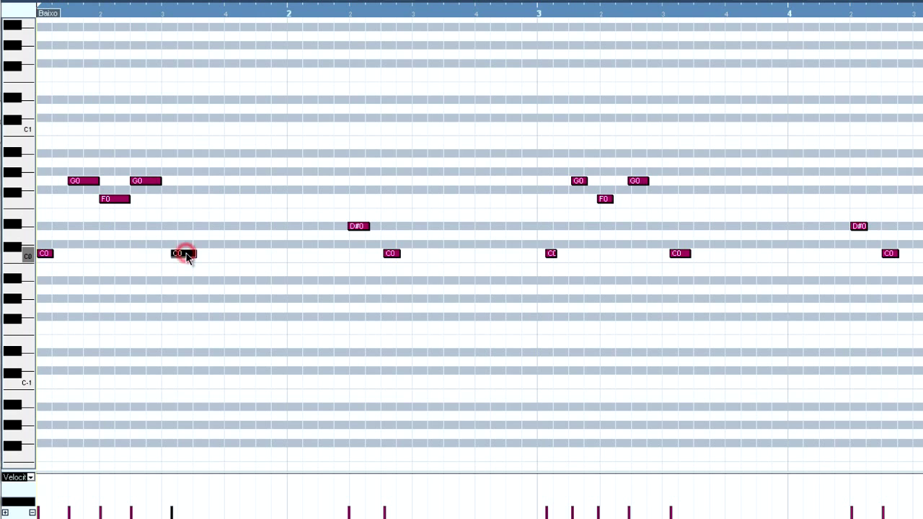
left_click_drag(188, 258, 197, 258)
left_click_drag(199, 253, 208, 253)
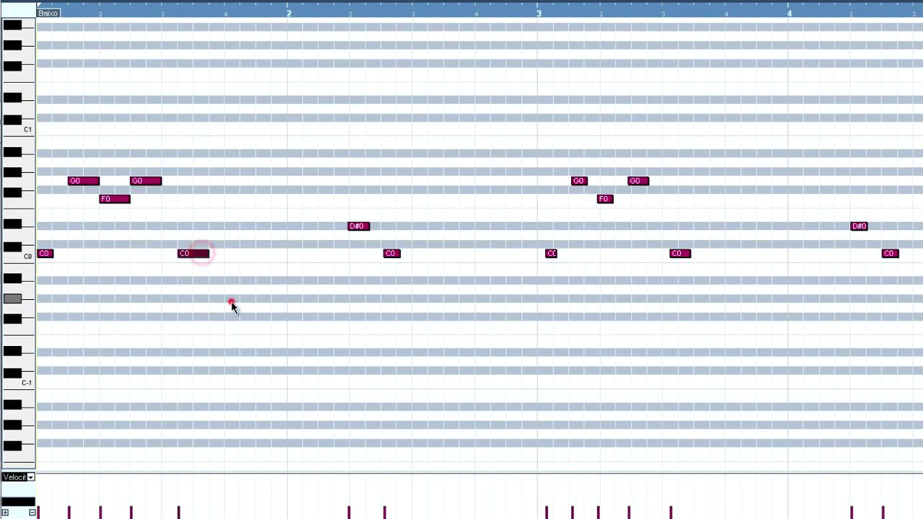
Move the first bar's second C0 note earlier to beat 3 and play the loop to check its timing
key("space")
key("space")
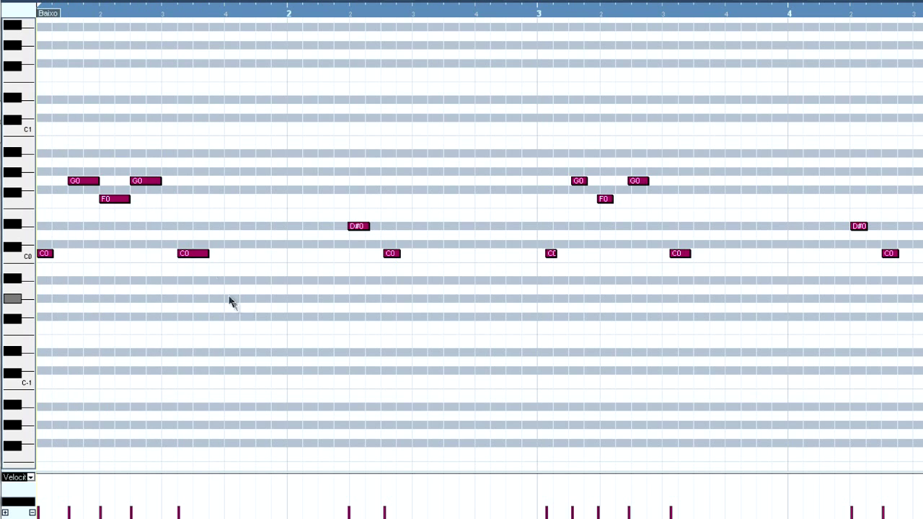
left_click_drag(194, 258, 178, 260)
left_click(200, 313)
key("space")
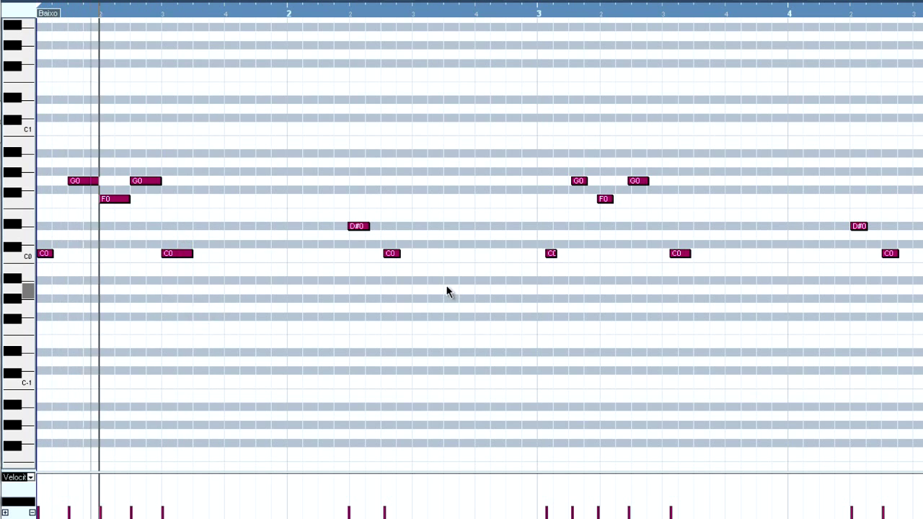
key("space")
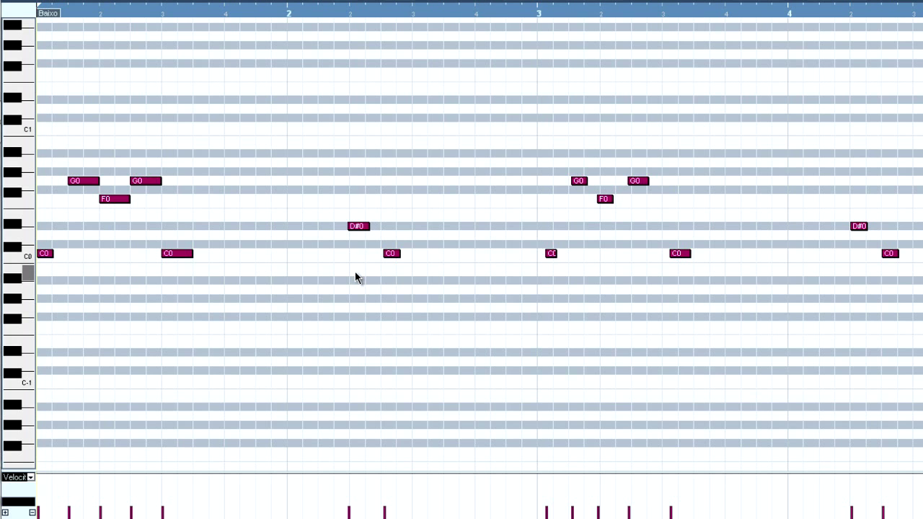
key("space")
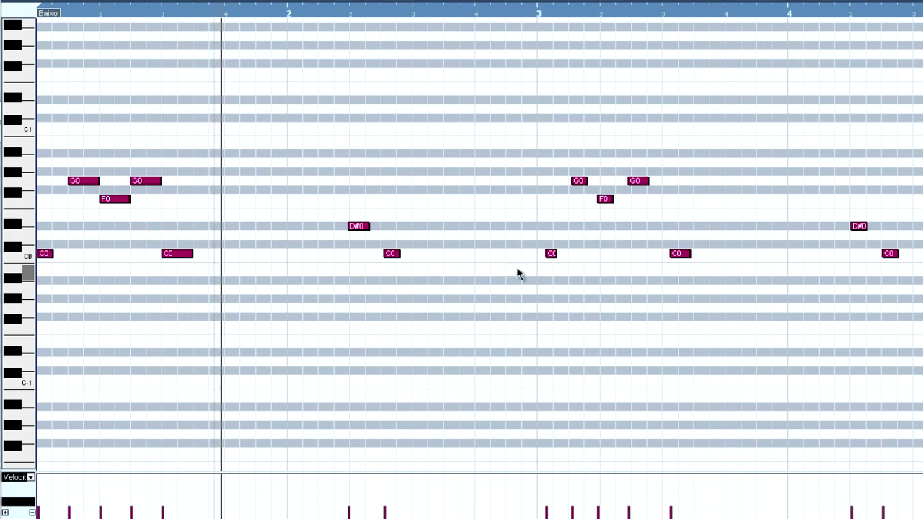
Snap the second bar's D#0 and C0 notes to the grid as eighth notes, and play the loop to check their timing
key("space")
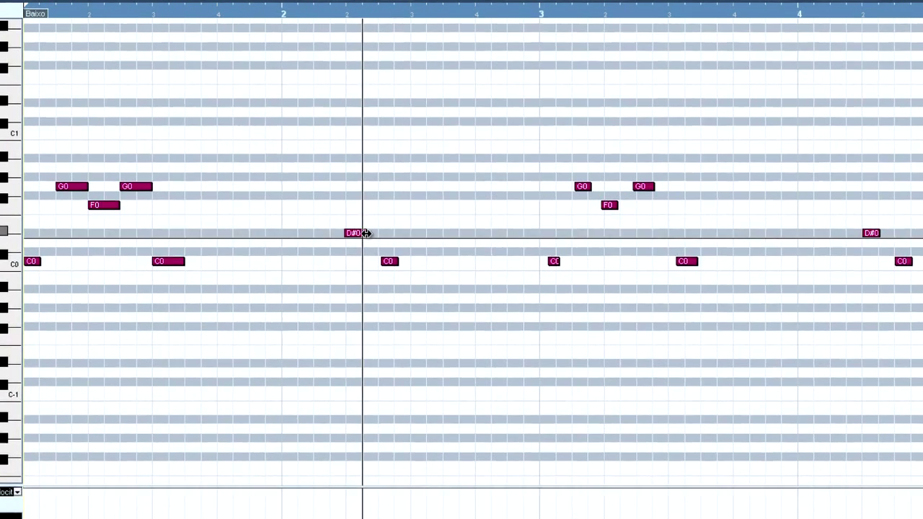
left_click_drag(368, 227, 381, 229)
left_click_drag(380, 295, 405, 292)
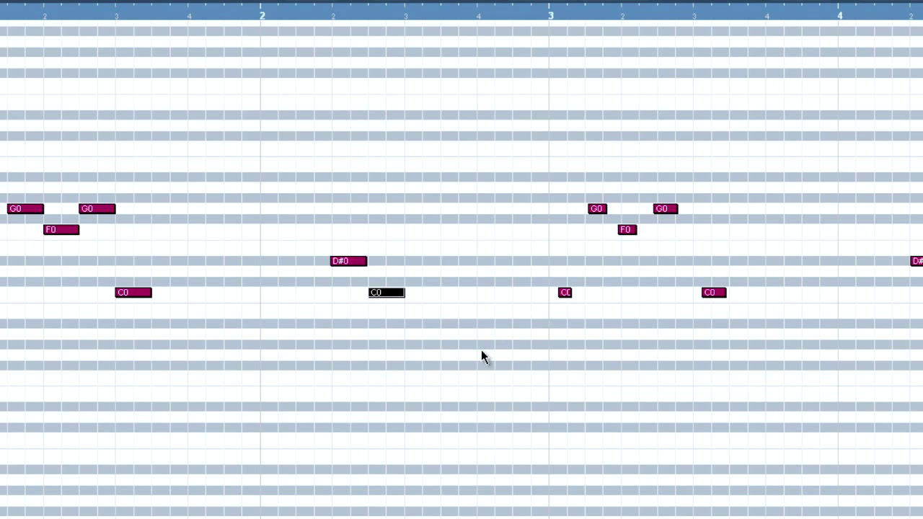
key("space")
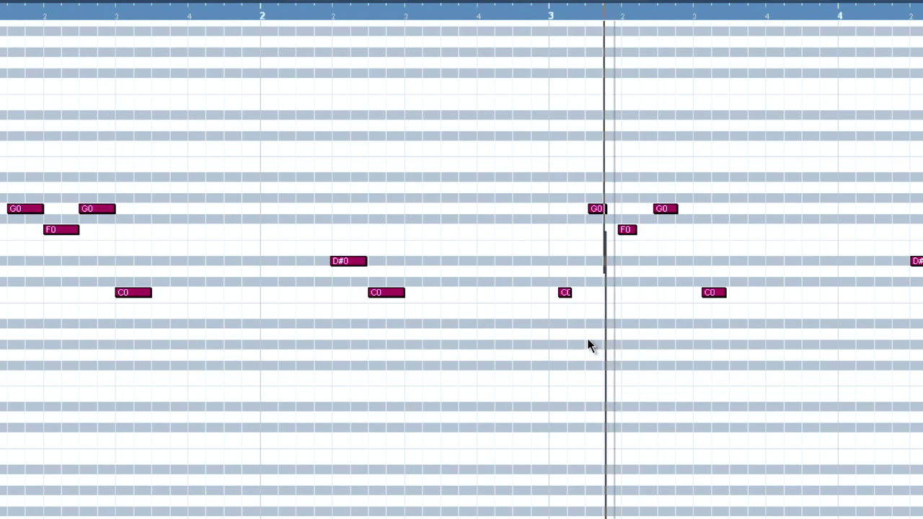
key("space")
Snap the third bar's notes to the grid, with a sixteenth-note C0 on beat 1 and the remaining G0, F0, G0 and C0 as eighth notes
left_click_drag(566, 293, 560, 292)
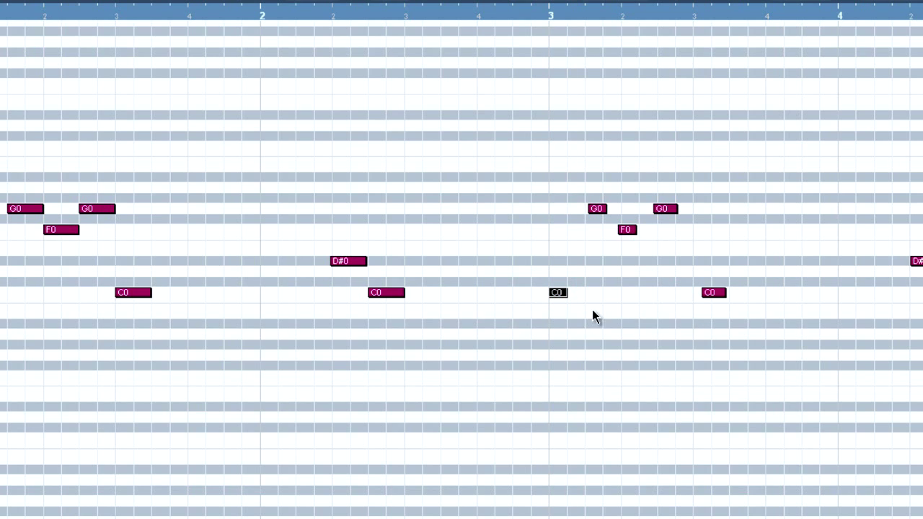
left_click_drag(588, 212, 586, 219)
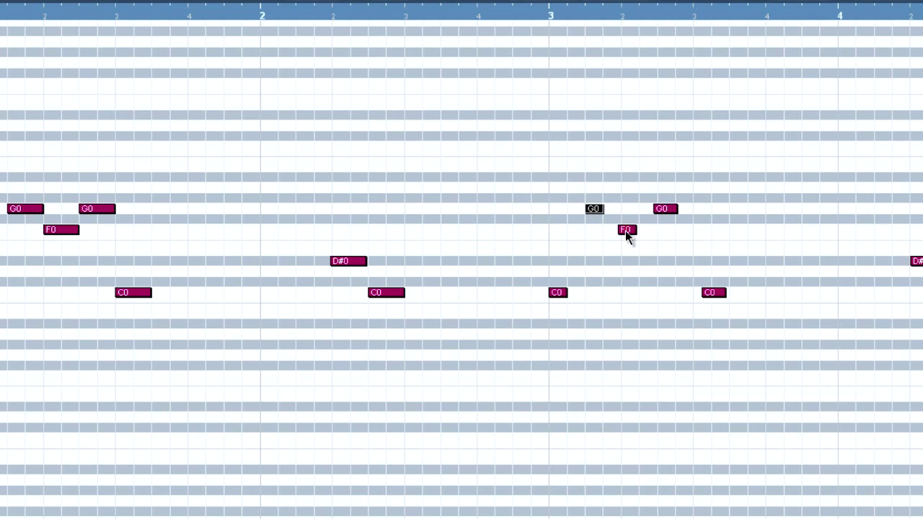
left_click_drag(628, 235, 632, 235)
left_click_drag(568, 292, 568, 292)
left_click_drag(602, 210, 693, 210)
mouse_move(717, 294)
left_mouse_down()
mouse_move(709, 297)
mouse_move(729, 295)
left_mouse_up()
left_click(702, 324)
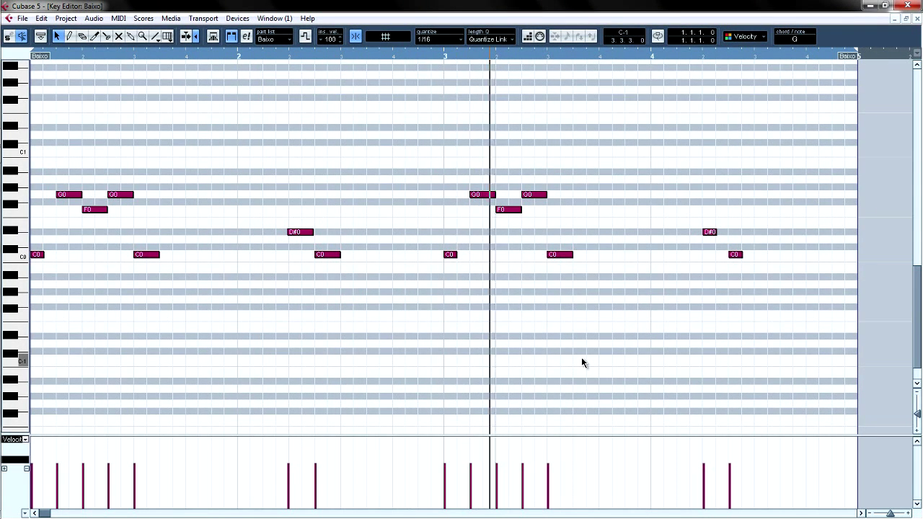
Lengthen the fourth bar's D#0 and C0 notes to eighth notes and play the loop
key("space")
left_click_drag(726, 232, 753, 255)
left_click(743, 297)
key("space")
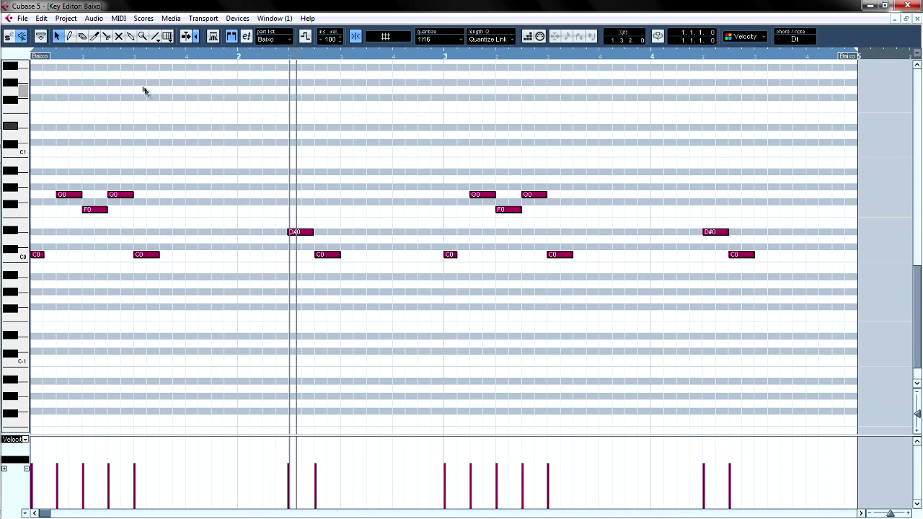
Draw a sixteenth-note D-1 in the first bar's fourth beat, shift it to 1.4.2, and lower its velocity
left_click(69, 36)
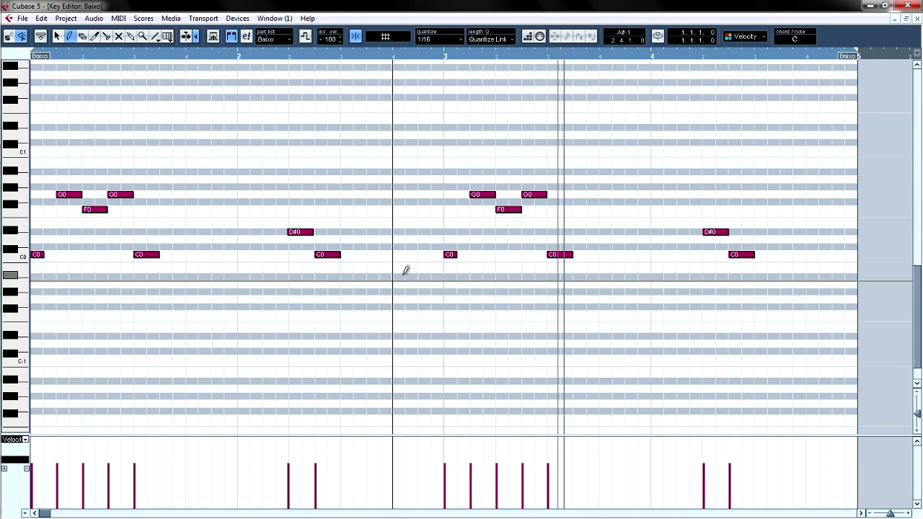
left_click(22, 358)
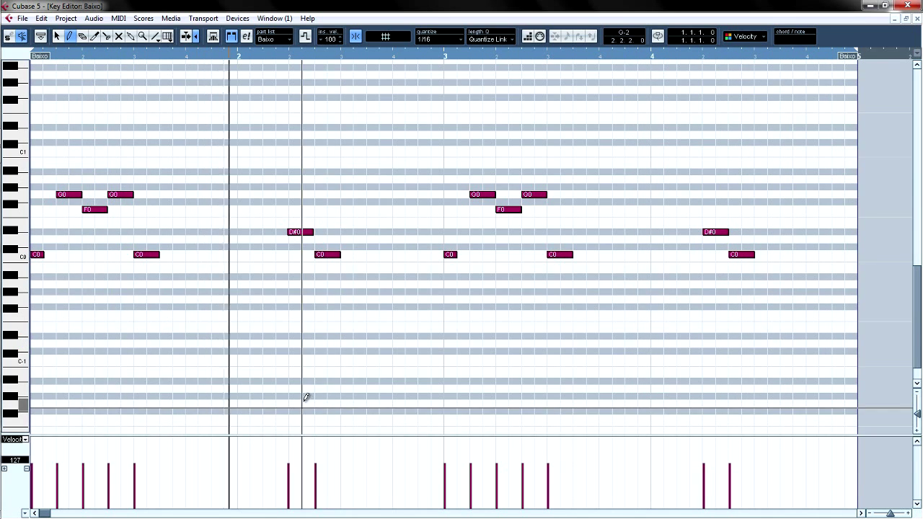
left_click(231, 343)
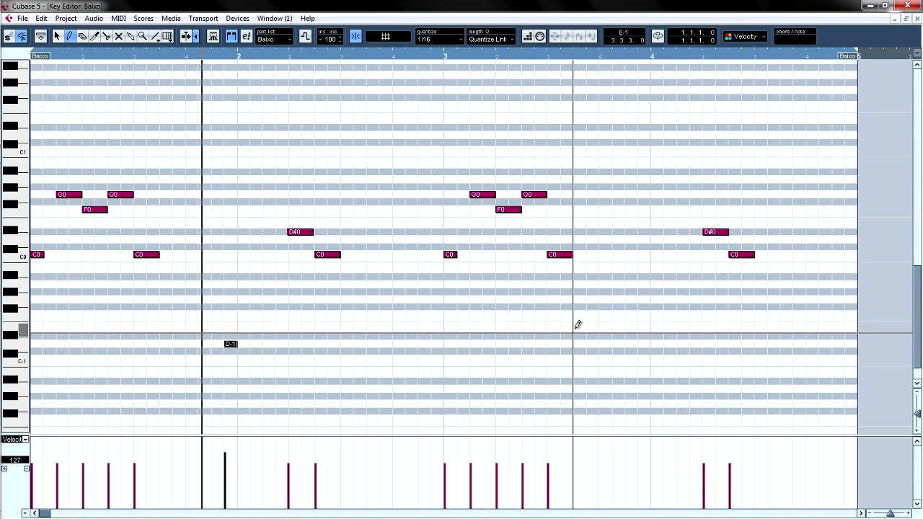
key("1")
left_click_drag(231, 347, 205, 346)
left_click(200, 498)
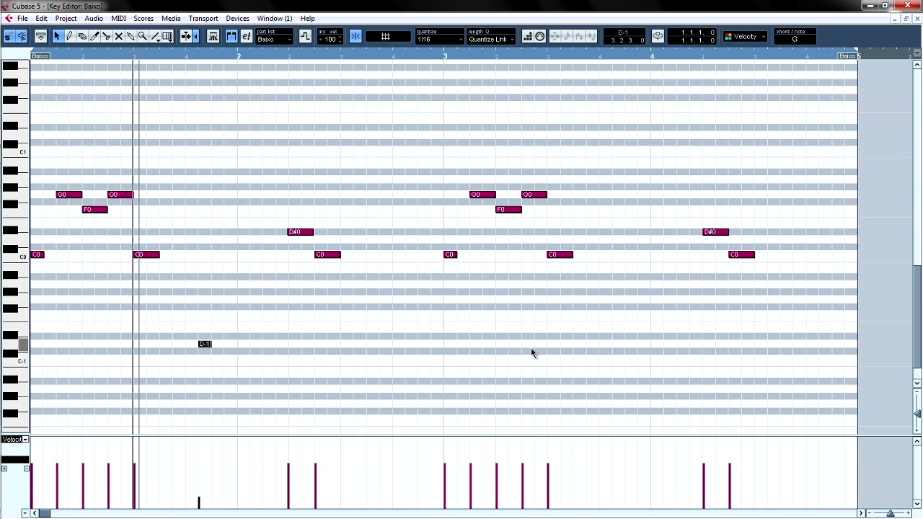
Move the D-1 note to the start of bar 2 and place a copy of it an eighth note later at the same pitch
left_click_drag(207, 350, 249, 363)
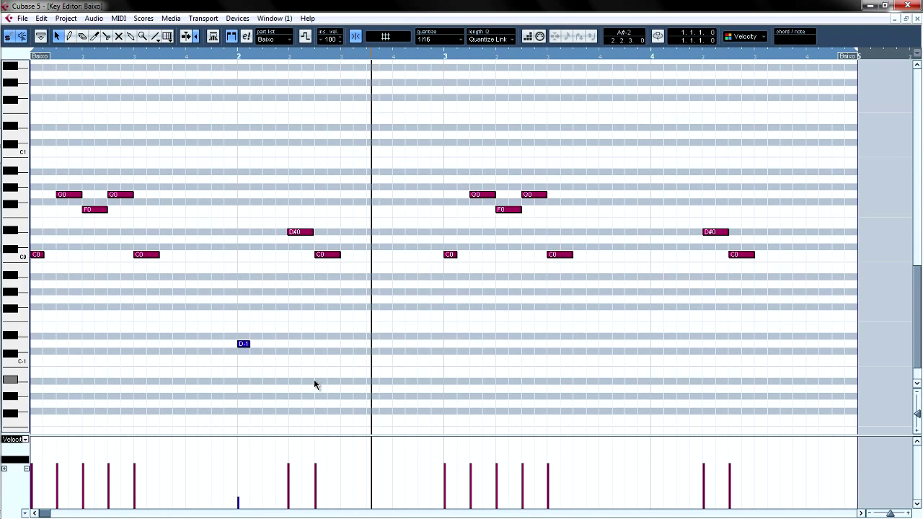
left_click(243, 344)
mouse_move(243, 343)
left_mouse_down()
mouse_move(243, 330)
mouse_move(245, 360)
left_mouse_up()
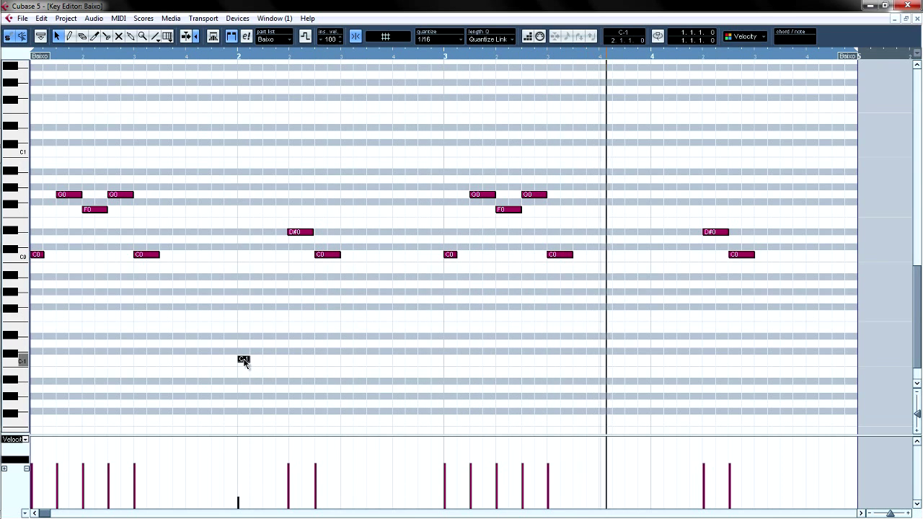
left_click_drag(245, 360, 269, 360)
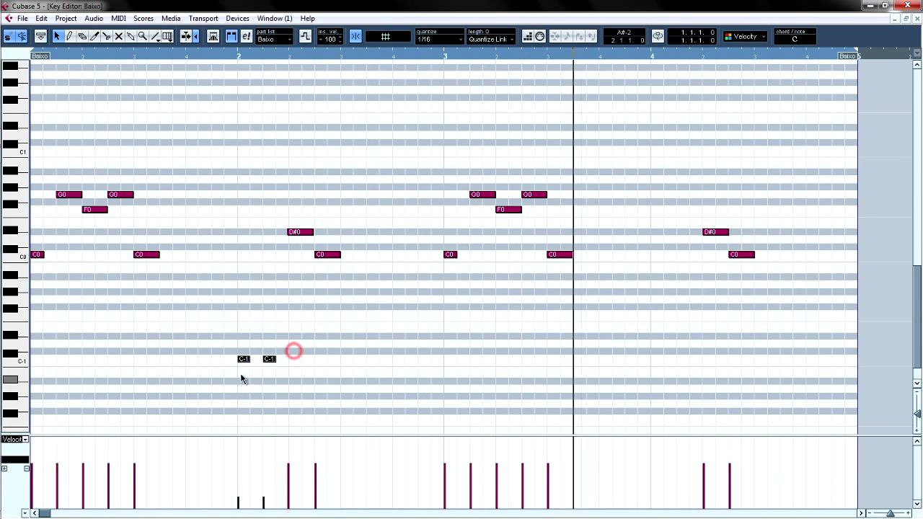
left_click_drag(243, 360, 244, 345)
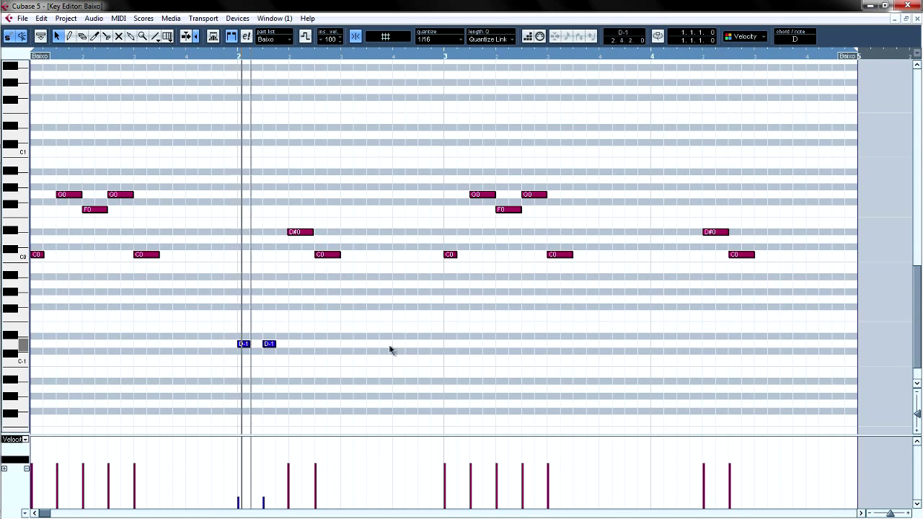
left_click(319, 315)
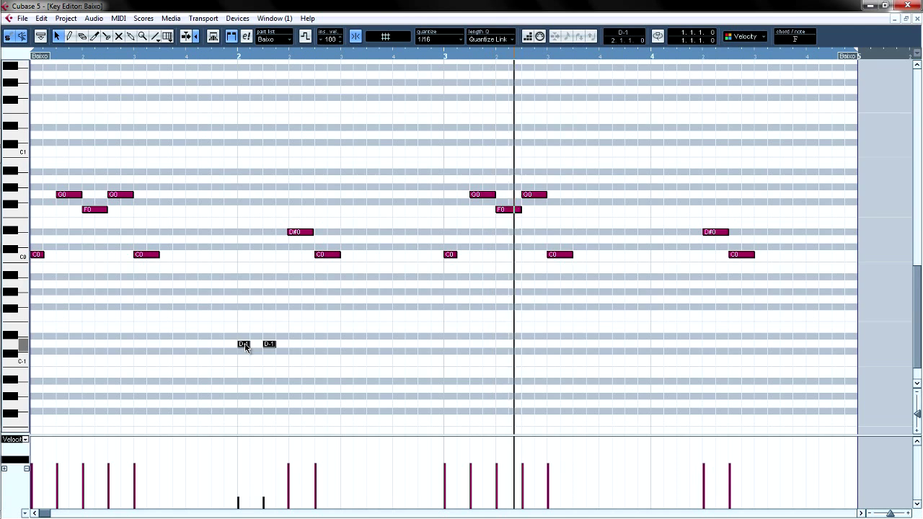
Copy the D-1 note pair to the start of bar 4 and reduce the velocity of all four D-1 notes to nearly zero
left_click_drag(246, 346, 658, 352)
left_click(630, 399)
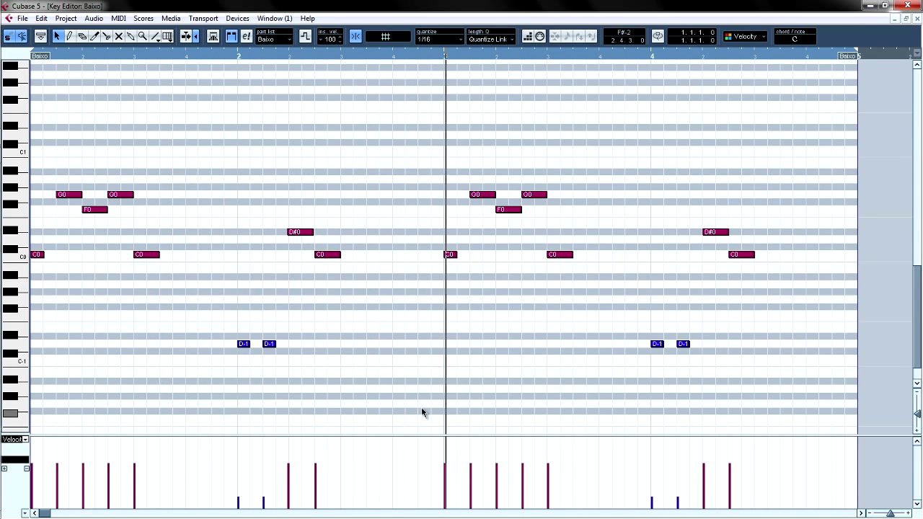
left_click(241, 503)
left_click(264, 505)
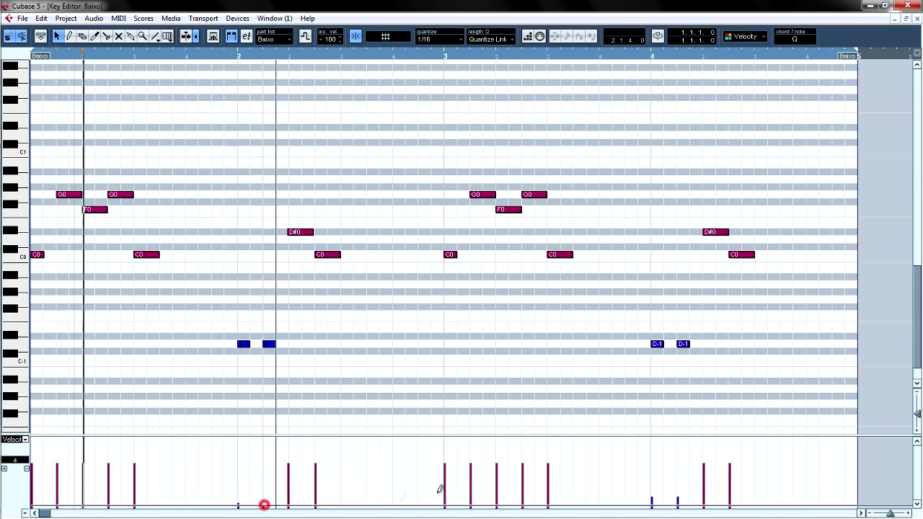
left_click(653, 504)
left_click(679, 504)
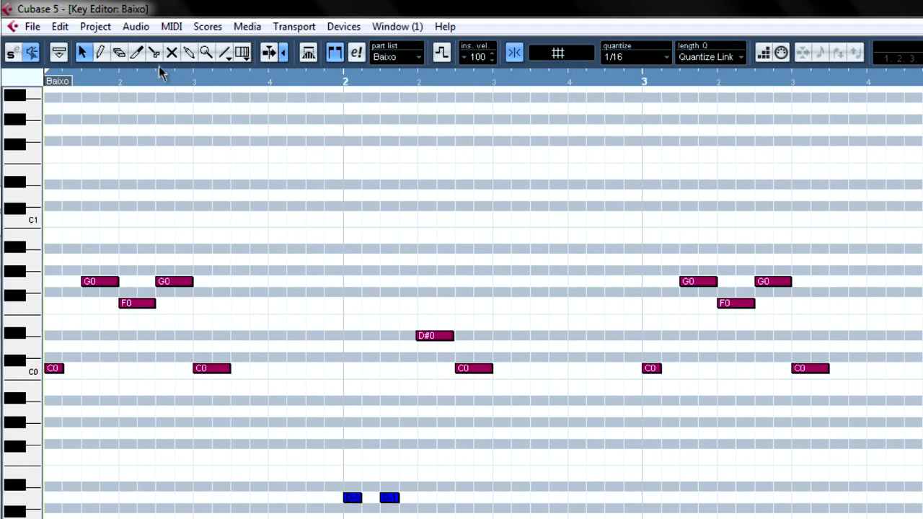
Try splitting the first bar's beat-3 C0 note into two sixteenth notes at 1.3.2.0
left_click(155, 52)
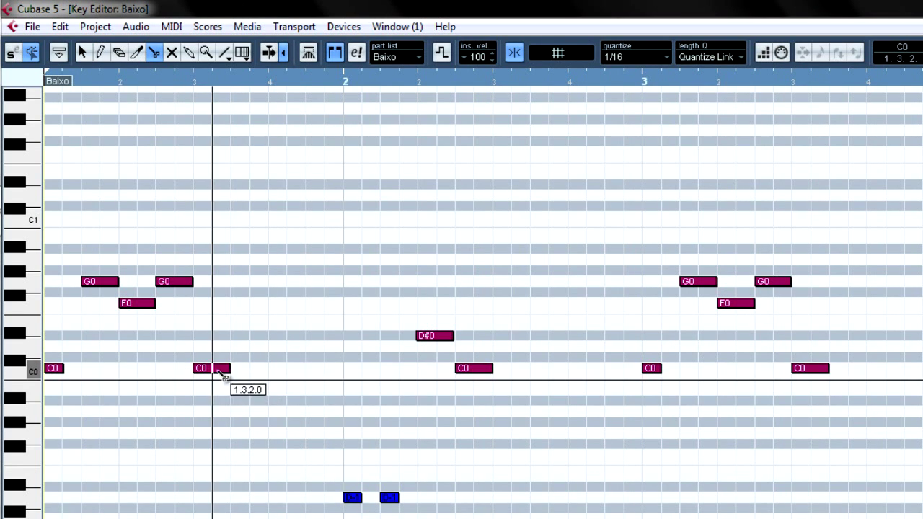
left_click(213, 370)
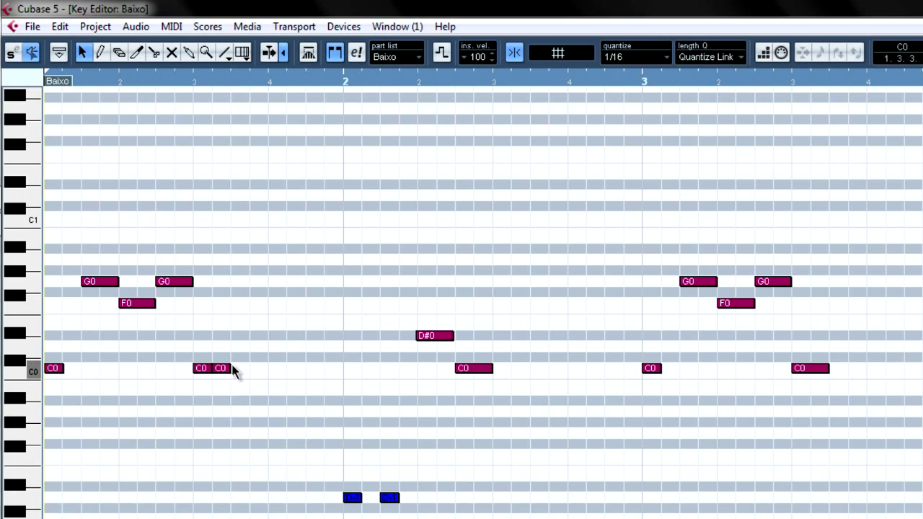
mouse_move(230, 368)
left_mouse_down()
mouse_move(377, 377)
mouse_move(232, 385)
left_mouse_up()
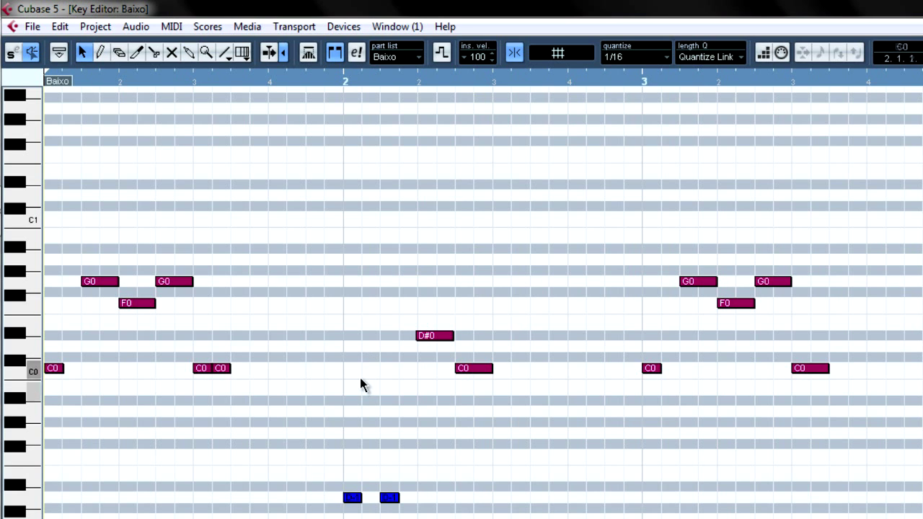
Examine the first bar's C0 note and the D-1 notes up close, and return to a view of all four bars
left_click_drag(179, 81, 182, 138)
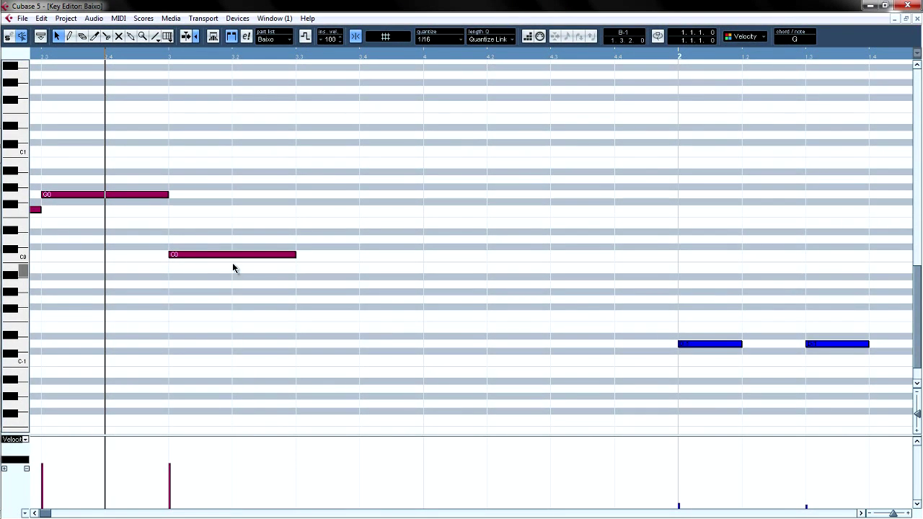
scroll(223, 261, "down", 2)
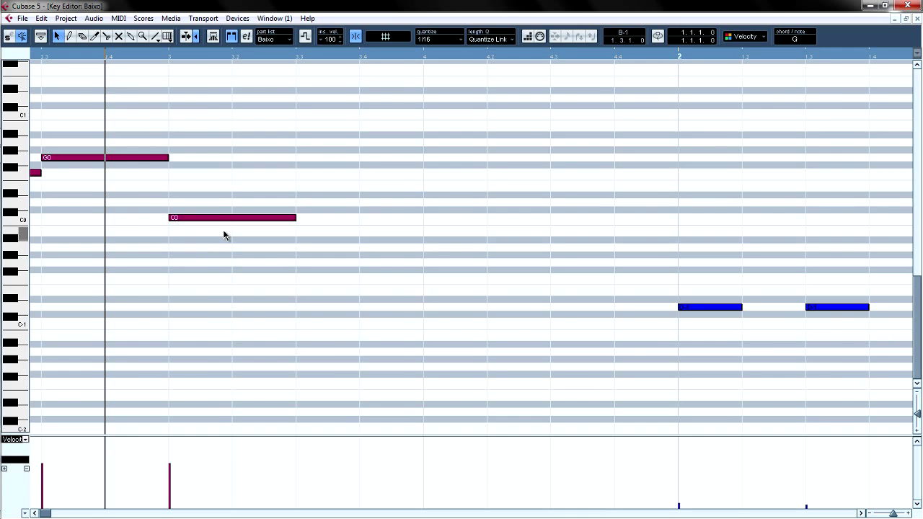
key("g")
key("g")
key("g")
key("g")
key("g")
key("g")
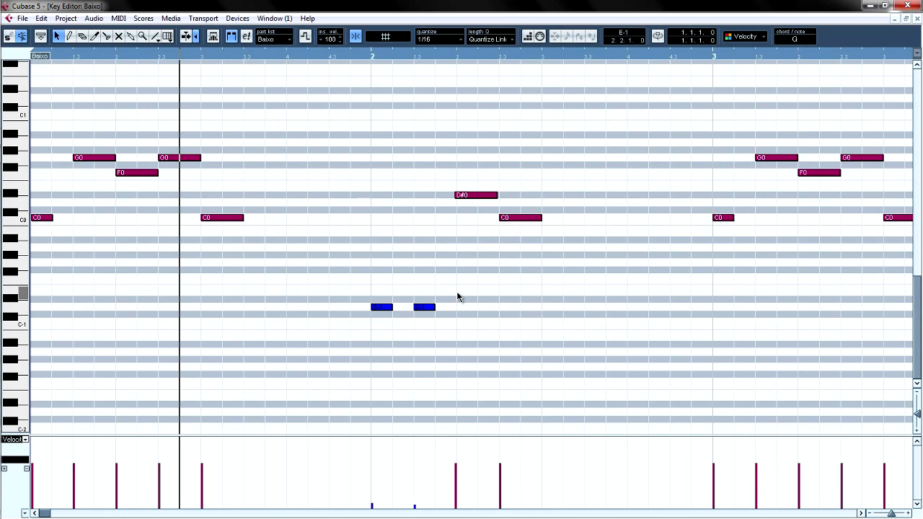
scroll(457, 297, "up", 4)
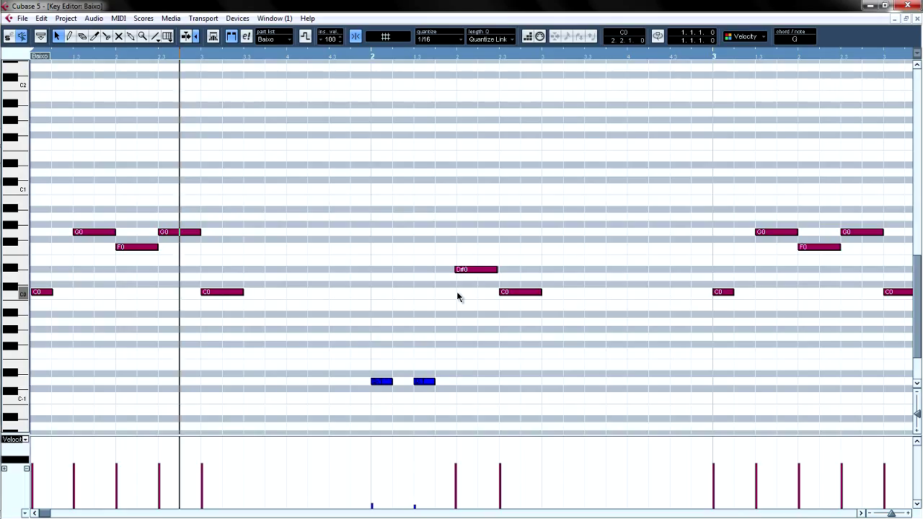
key("g")
key("g")
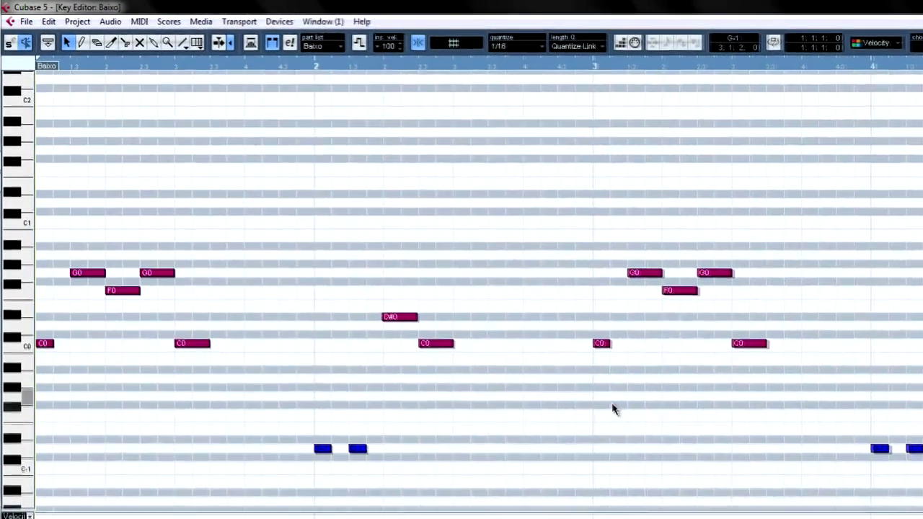
Try muting the first bar's second G0 note with the Mute tool, and unmute it
left_click(521, 344)
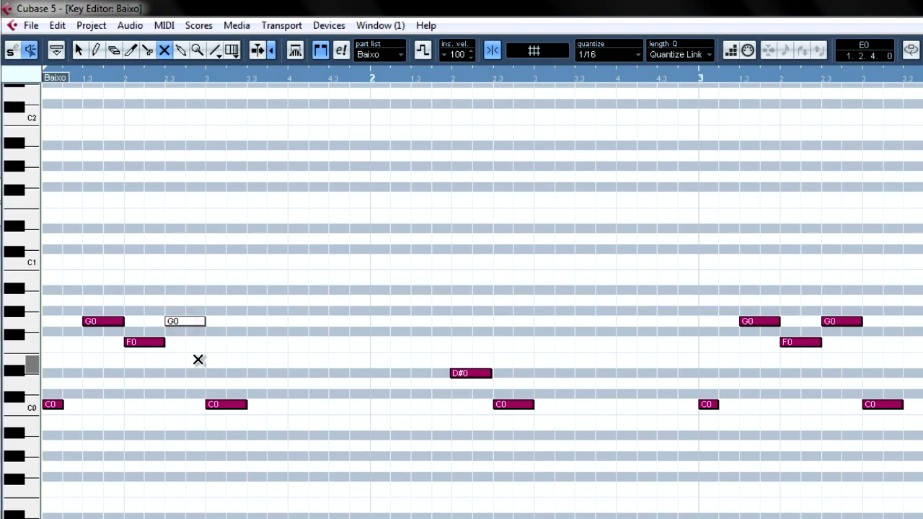
key("space")
key("space")
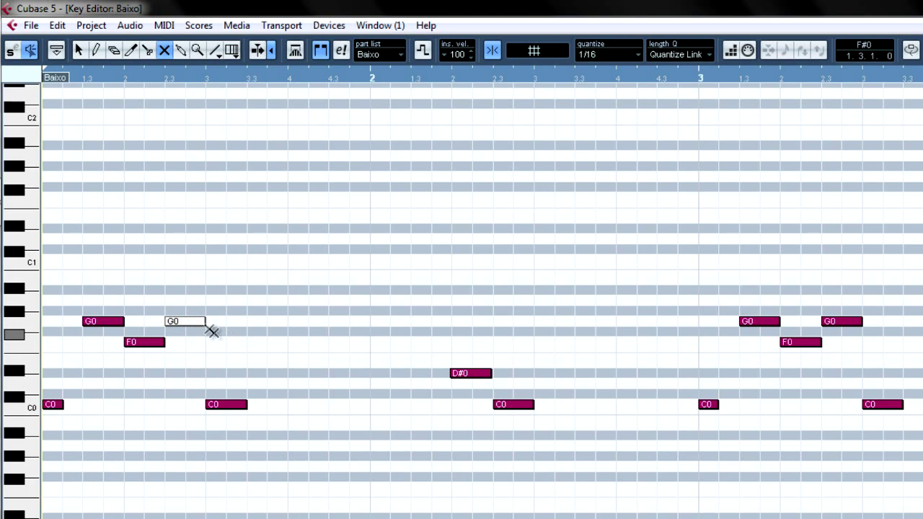
left_click(153, 346)
key("space")
key("space")
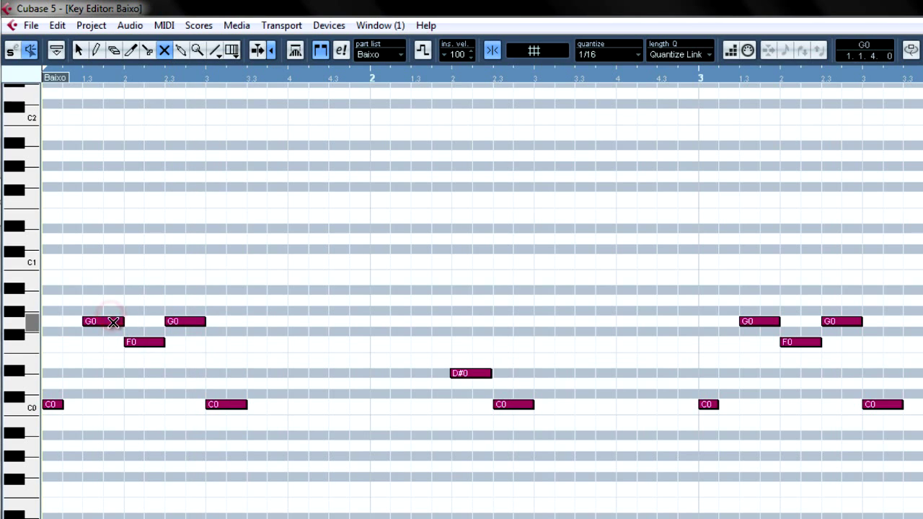
Mute the first bar's first G0 note, play the loop without it, and unmute the note
left_click(113, 322)
key("space")
key("space")
key("space")
key("space")
key("space")
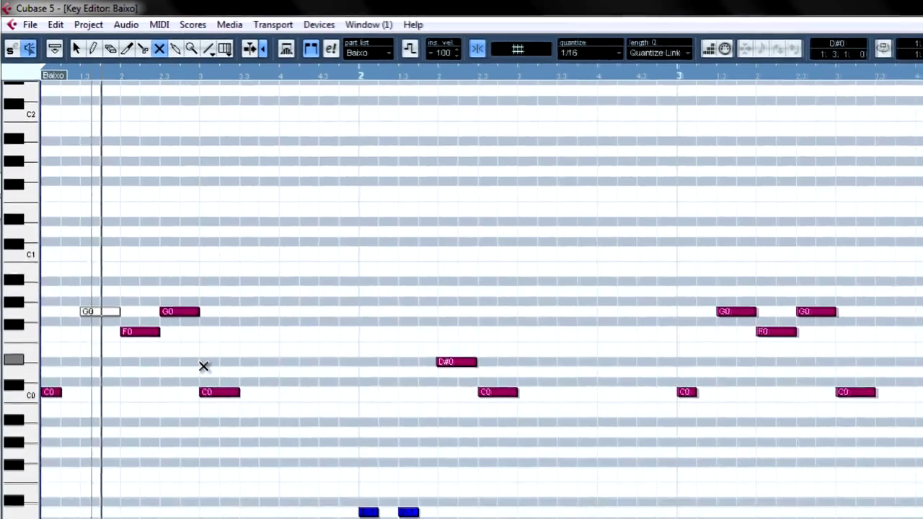
key("space")
key("space")
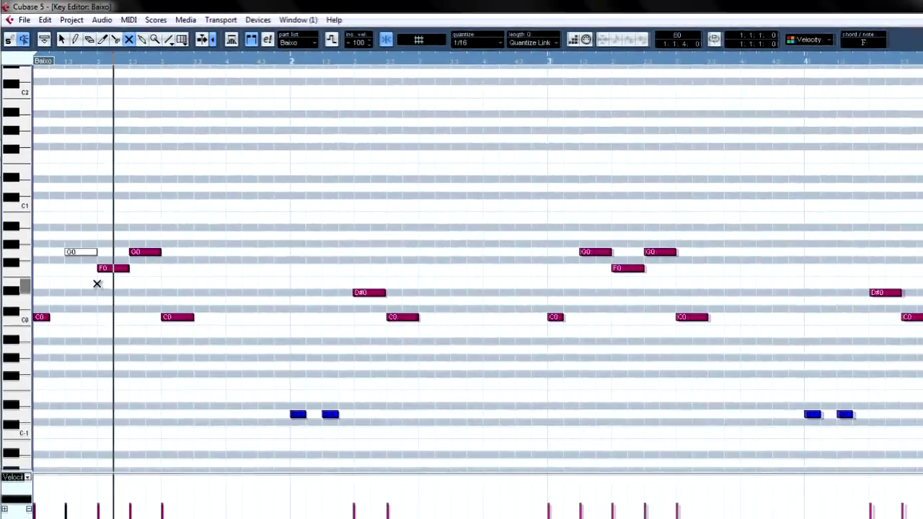
key("space")
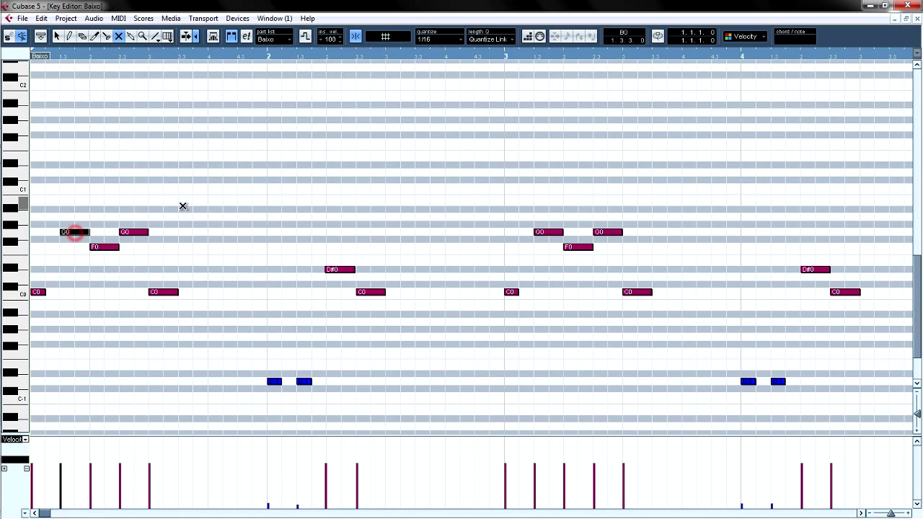
Shorten the first bar's first G0 note to a sixteenth note
key("space")
key("space")
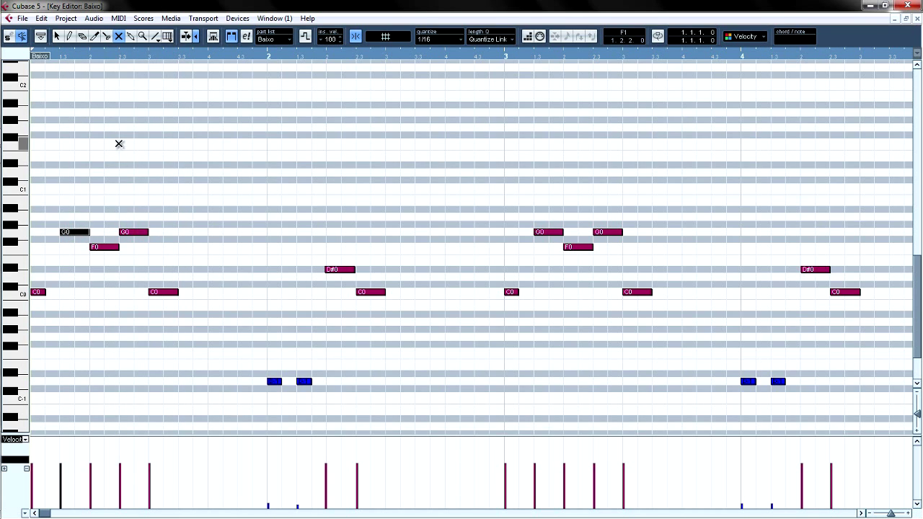
left_click_drag(88, 232, 75, 231)
left_click(122, 190)
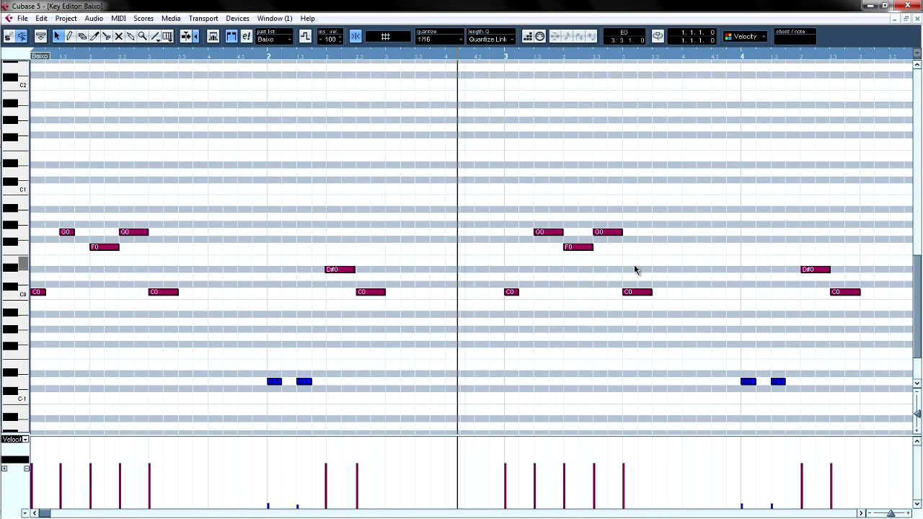
Shorten the third bar's first G0 note to a sixteenth note
left_click_drag(562, 232, 550, 232)
left_click(533, 292)
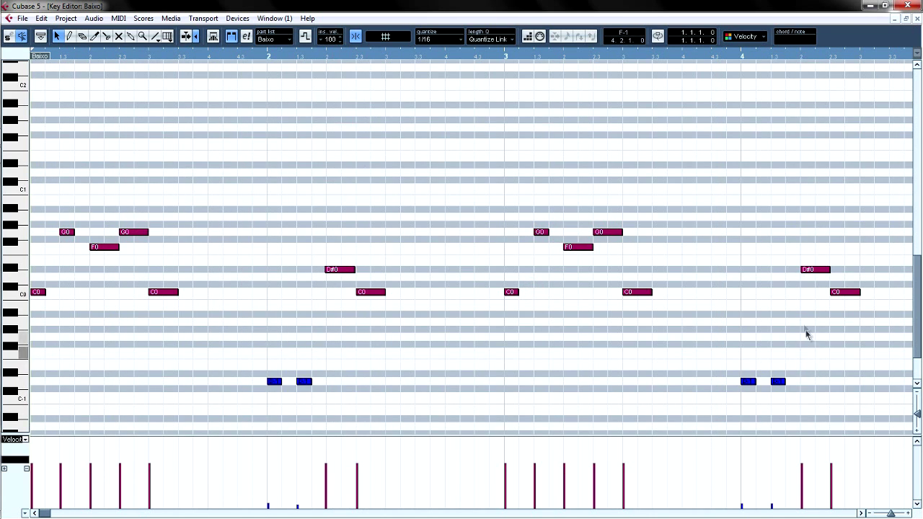
Select all the bass notes and transpose them up one octave
left_click_drag(646, 382, 29, 391)
left_click_drag(38, 294, 39, 189)
left_click(58, 223)
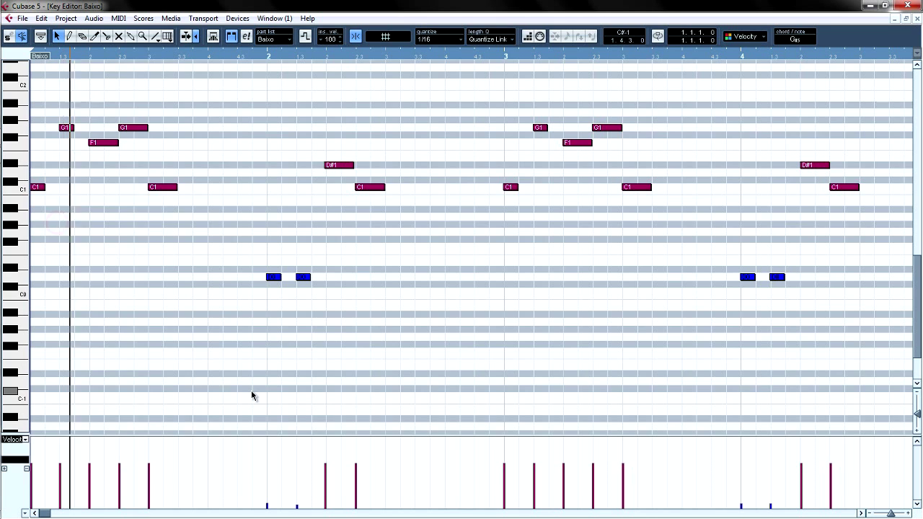
Draw two sixteenth-note F1 notes with the Draw tool, at 1.4.2 and on the first beat of bar 2
scroll(399, 377, "up", 2)
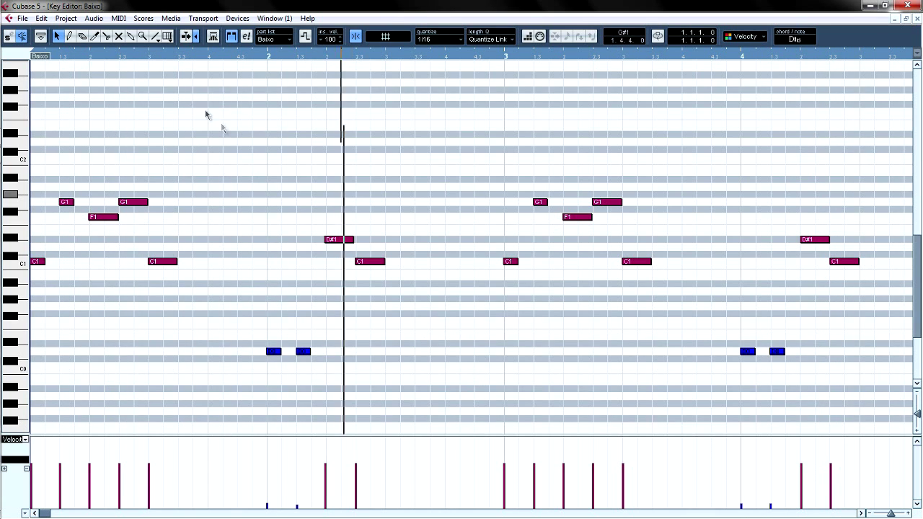
left_click(70, 36)
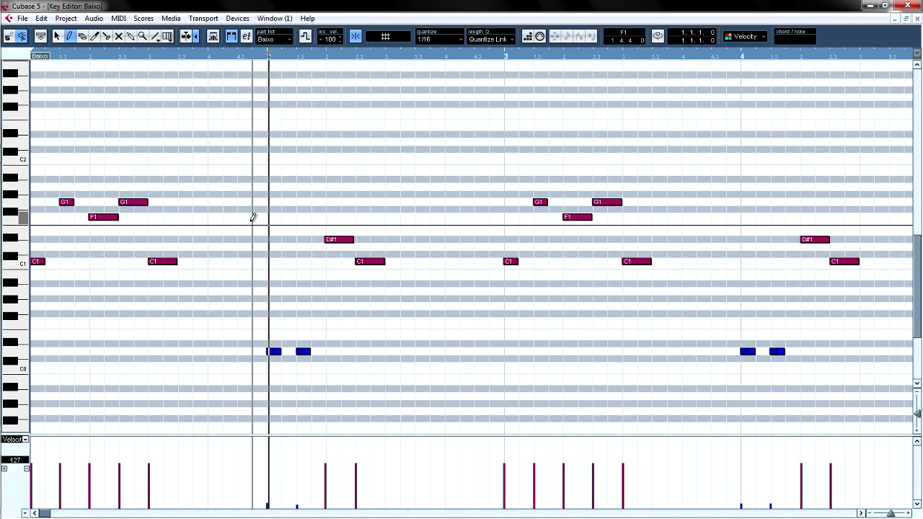
left_click(225, 215)
left_click(273, 216)
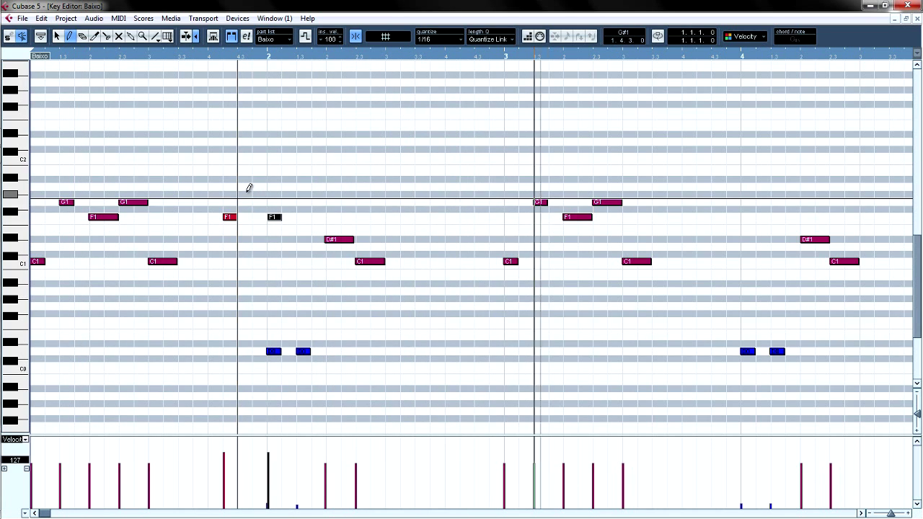
Move the new F1 note in bar 1 back to beat 4 and raise it to G1
left_click(57, 36)
left_click(227, 218)
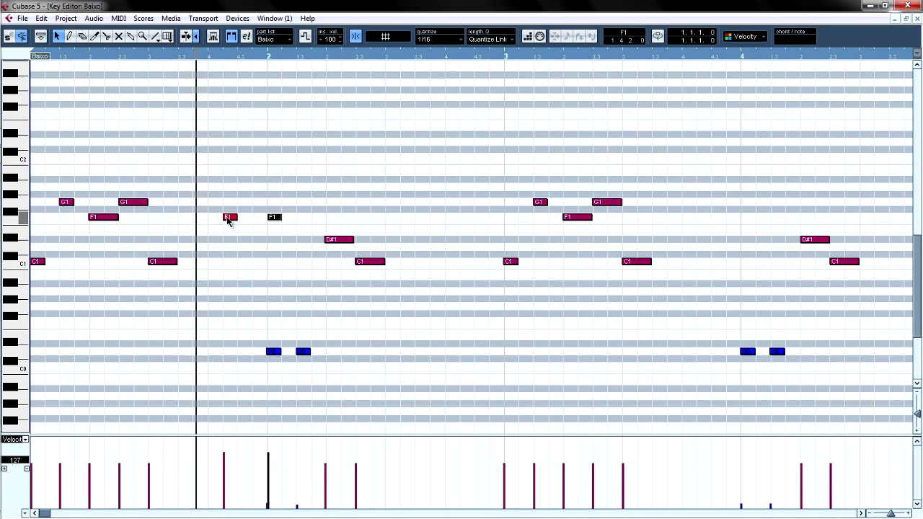
left_click_drag(228, 219, 214, 219)
left_click(243, 235)
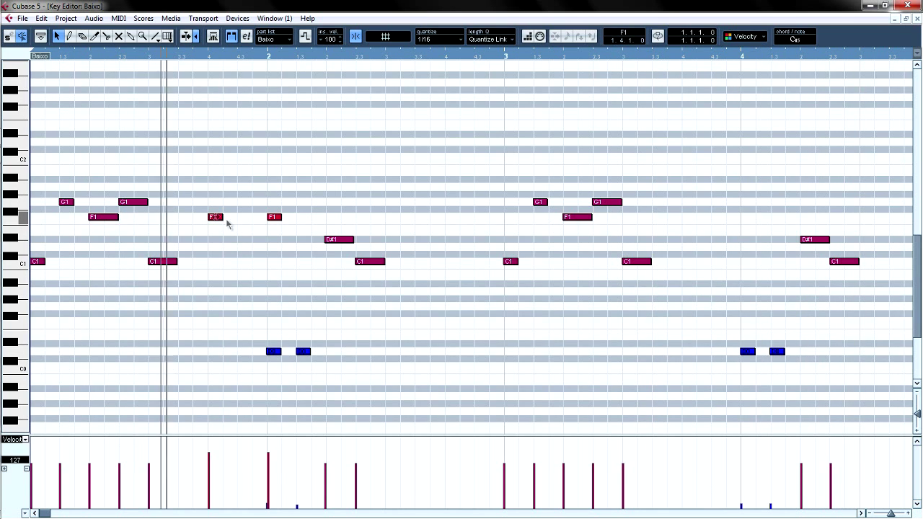
left_click_drag(216, 217, 217, 202)
left_click(222, 246)
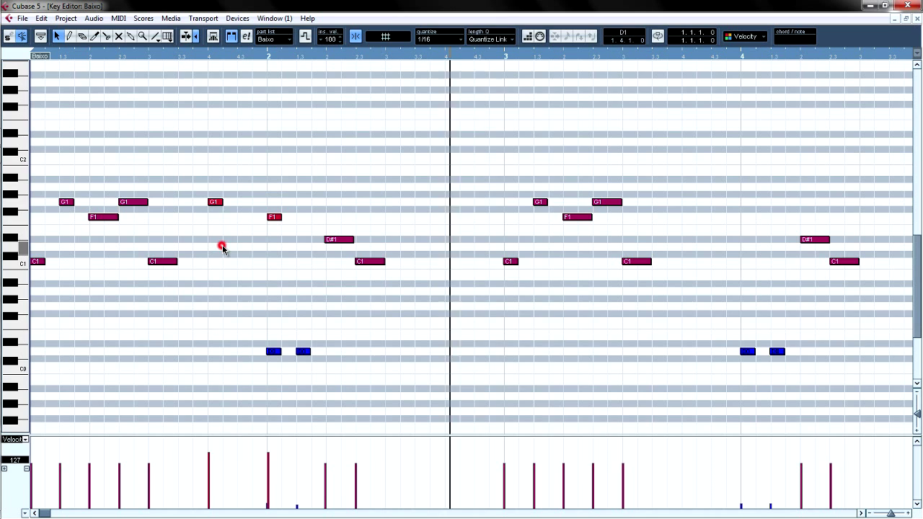
Lower the velocities of the new G1 and F1 notes to a very soft ghost-note level
left_click(208, 484)
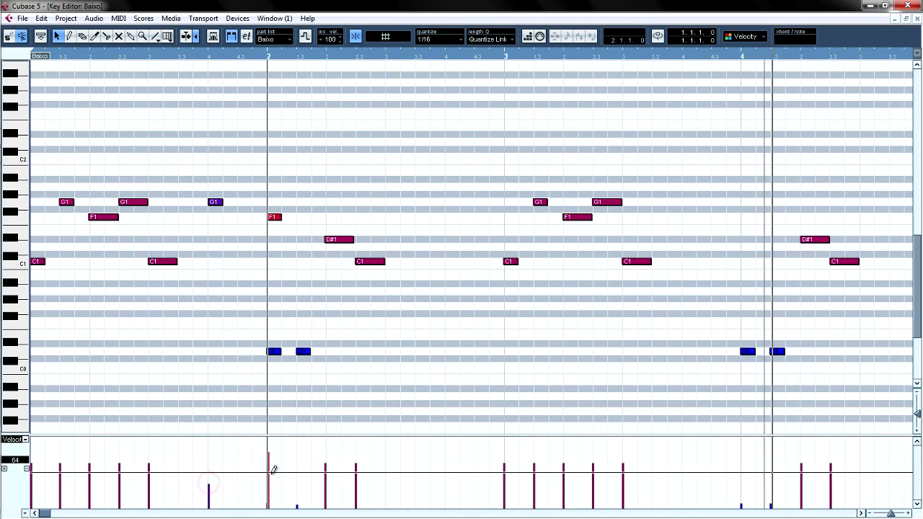
left_click(267, 490)
left_click(404, 350)
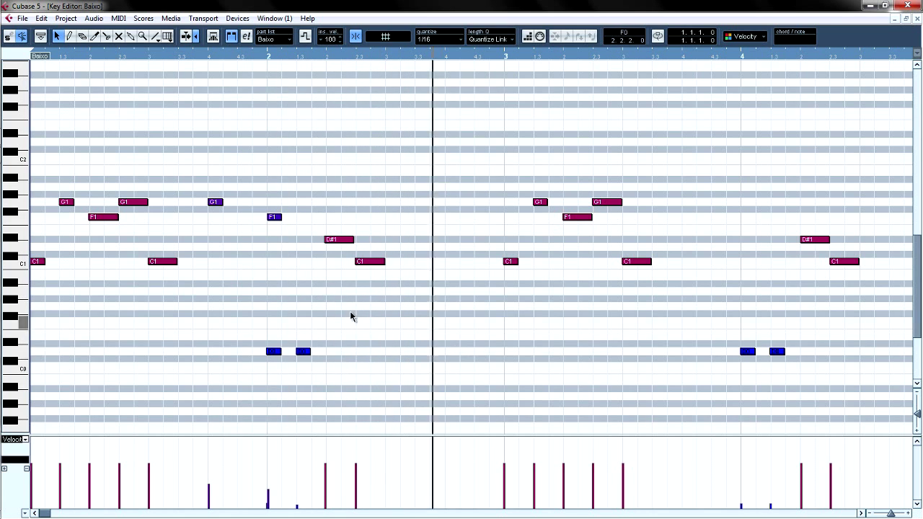
left_click(267, 499)
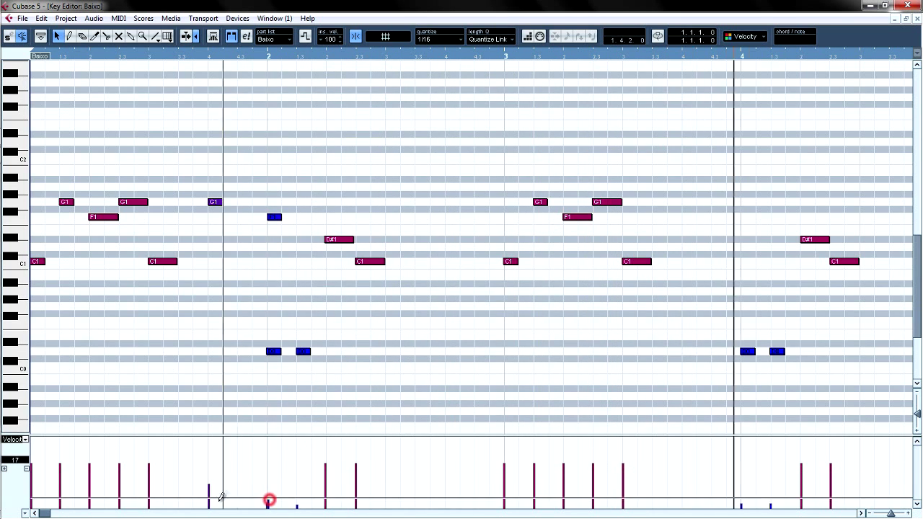
left_click(209, 497)
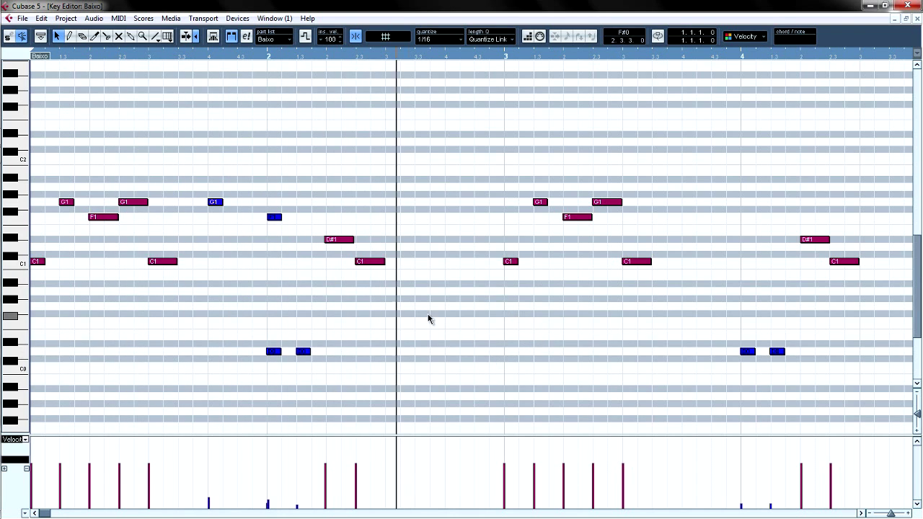
Delete the D0 note on bar 2's first beat and both D0 notes in bar 4
left_click(263, 380)
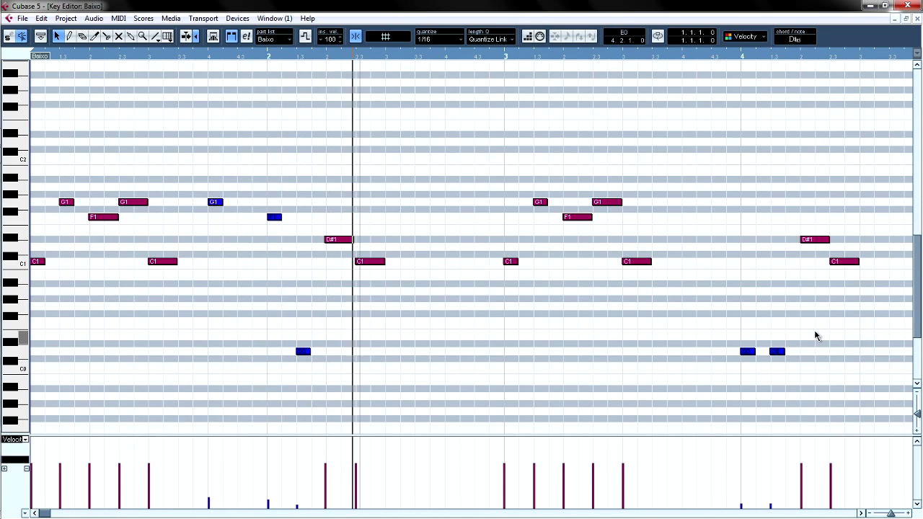
left_click_drag(816, 330, 752, 374)
key("Delete")
Copy the G1, F1 and D0 ghost notes from bars 1–2 to bars 3–4, placing them two semitones higher
left_click_drag(198, 185, 311, 372)
left_click_drag(217, 202, 690, 188)
left_click(673, 345)
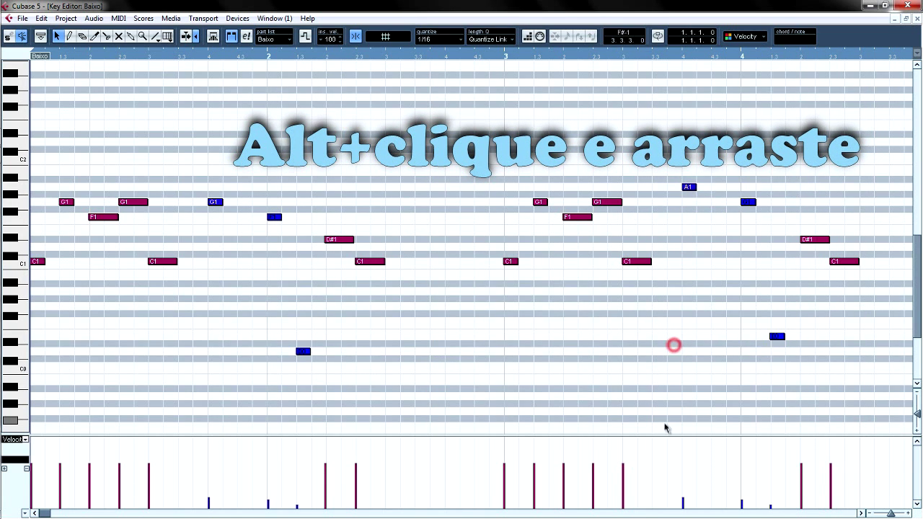
key("space")
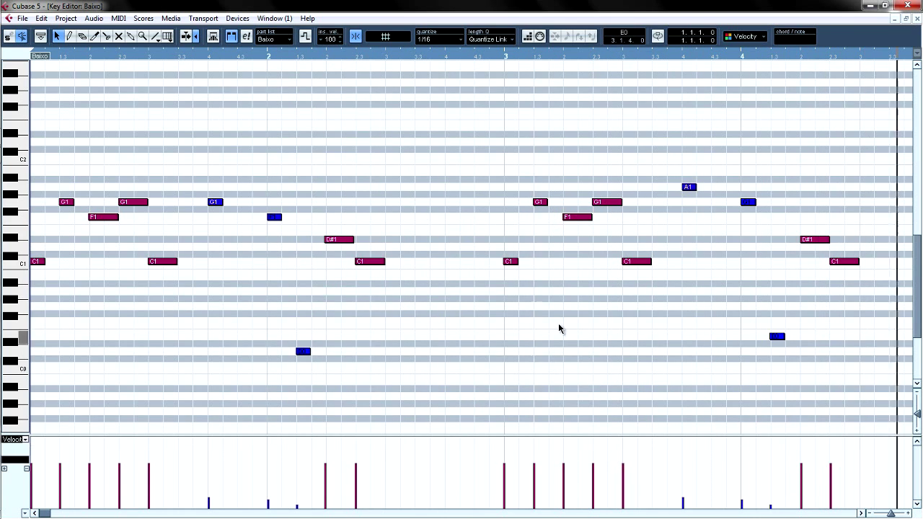
Lower the ghost note on bar 3's beat 4 to G1 and raise the one starting bar 4 to A1
left_click_drag(691, 191, 691, 203)
left_click_drag(752, 193, 750, 187)
left_click(741, 252)
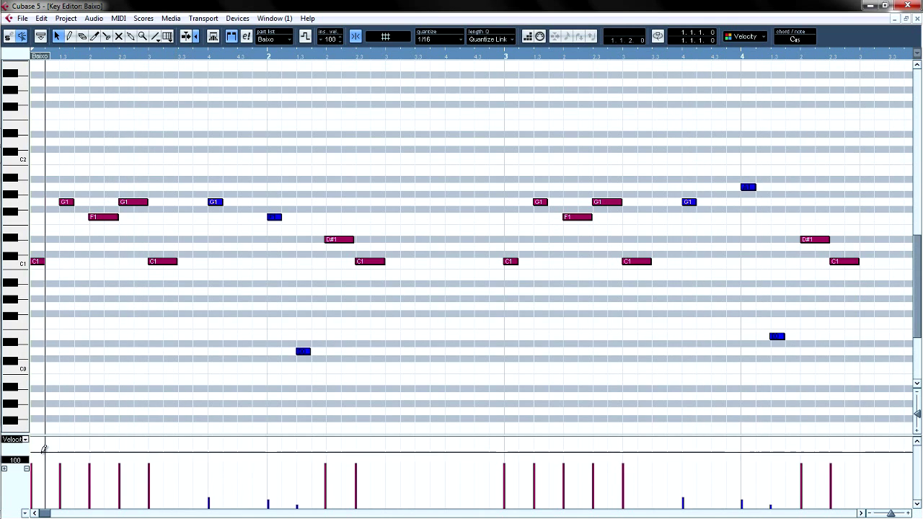
Redraw the main notes' velocities as rising freehand curves over bars 1–2, bar 3 and the end of bar 4, and play the loop
mouse_move(34, 478)
left_mouse_down()
mouse_move(132, 459)
mouse_move(214, 476)
mouse_move(406, 455)
left_mouse_up()
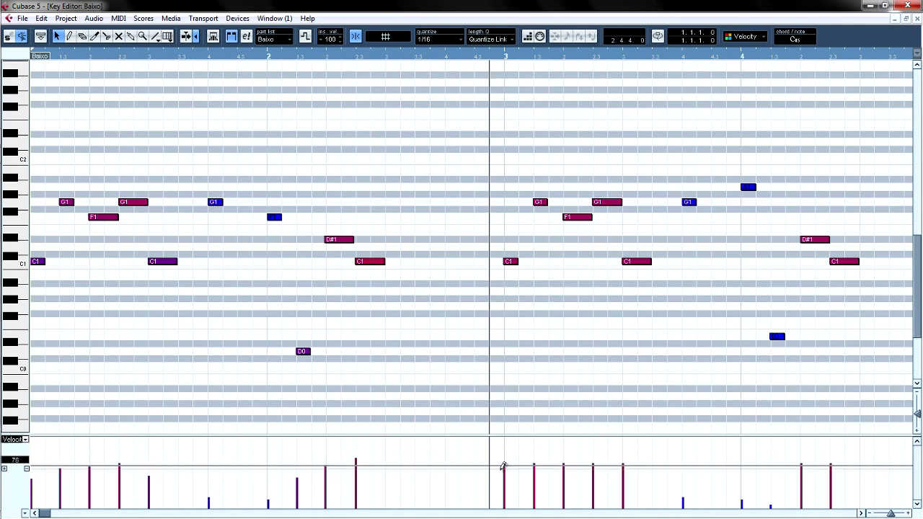
mouse_move(500, 478)
left_mouse_down()
mouse_move(572, 447)
mouse_move(632, 464)
left_mouse_up()
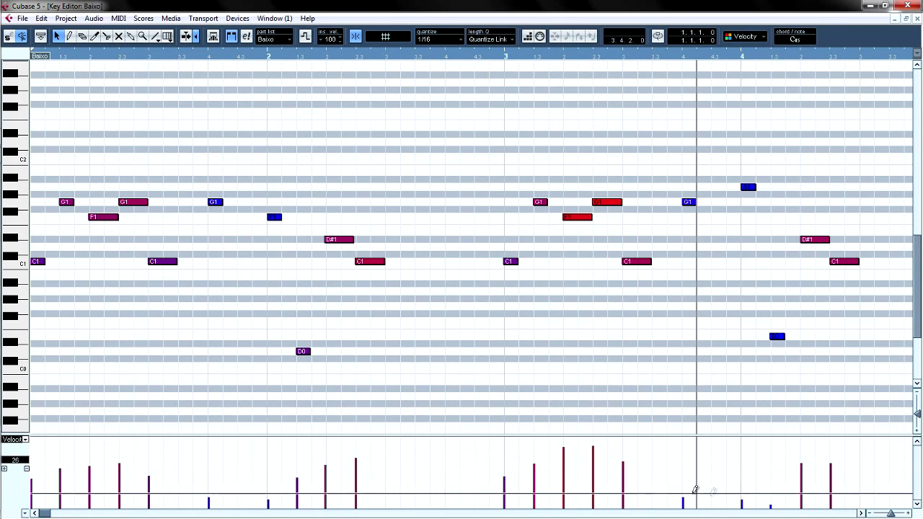
left_click_drag(803, 477, 858, 458)
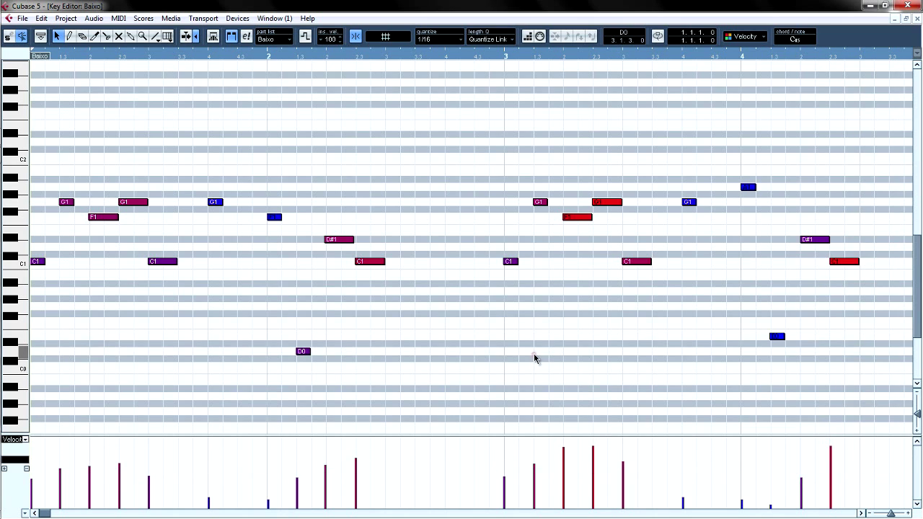
key("space")
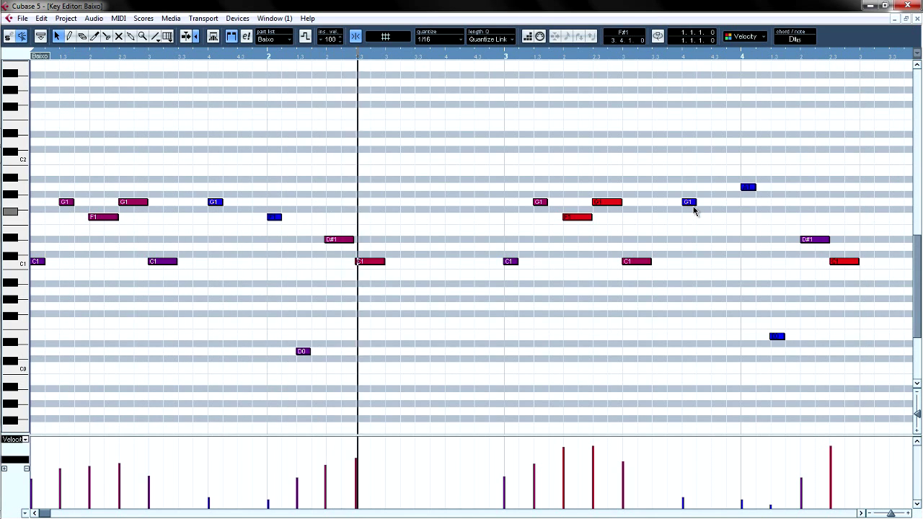
Raise the ghost note on bar 3's beat 4 to G2 and the one starting bar 4 to F2
scroll(694, 210, "up", 3)
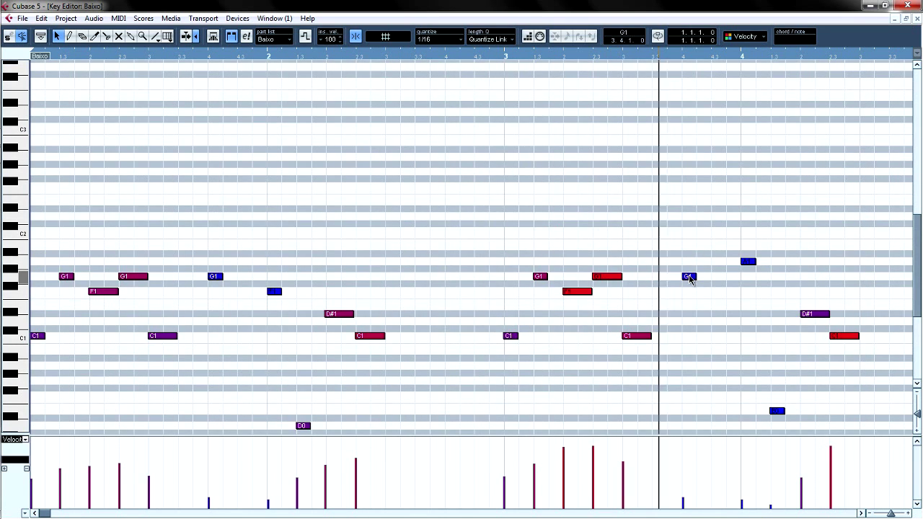
left_click_drag(690, 280, 690, 172)
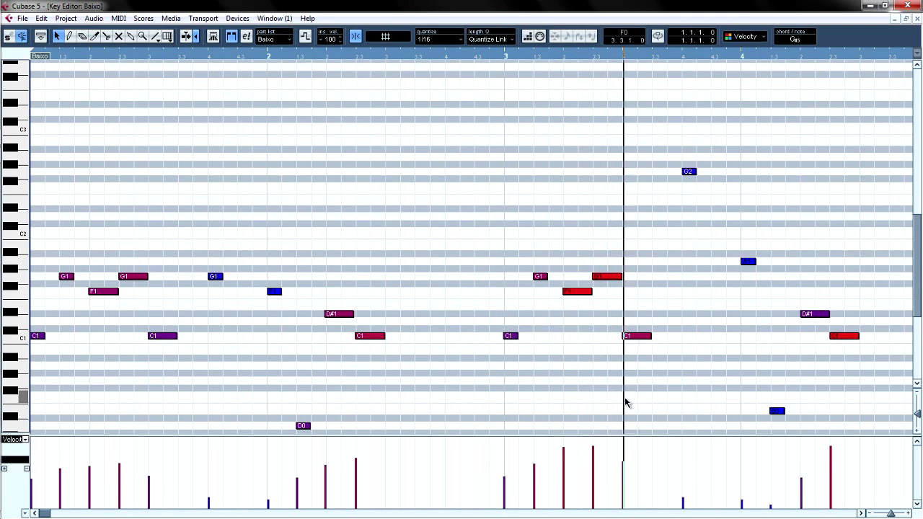
left_click(753, 262)
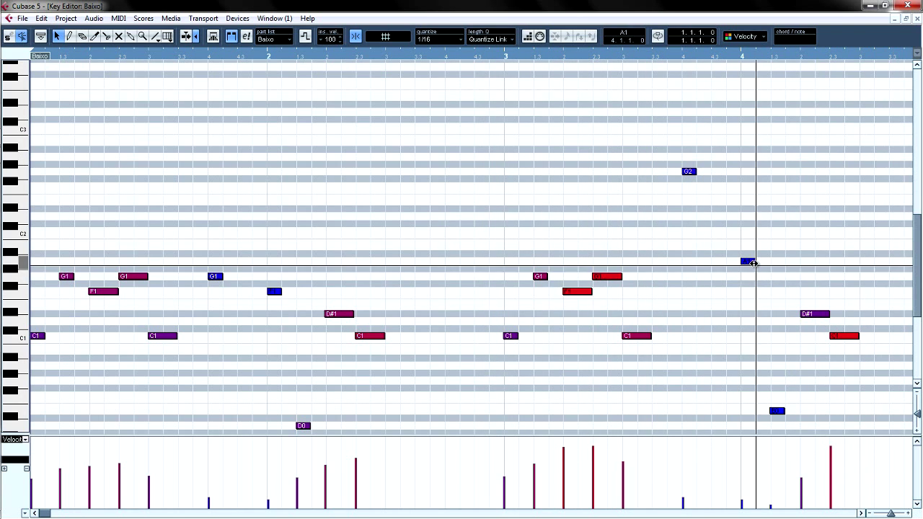
left_click_drag(750, 266, 747, 191)
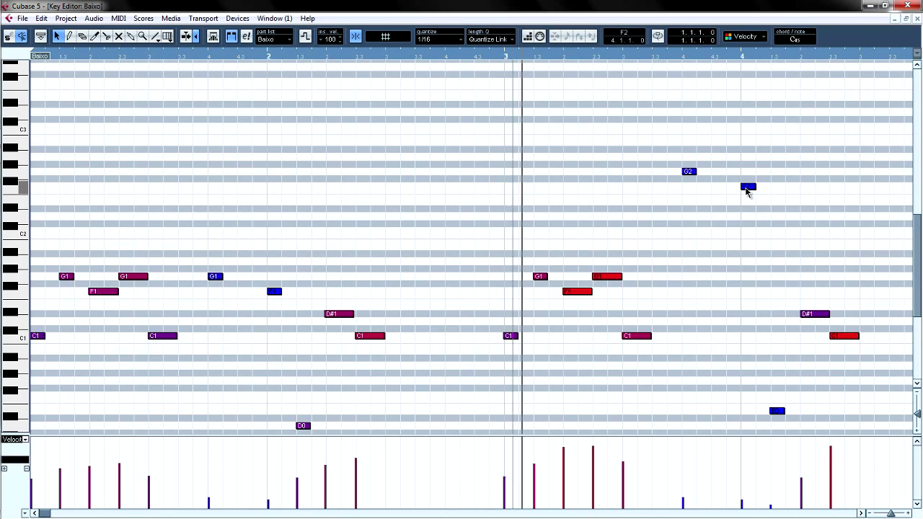
left_click_drag(752, 187, 745, 200)
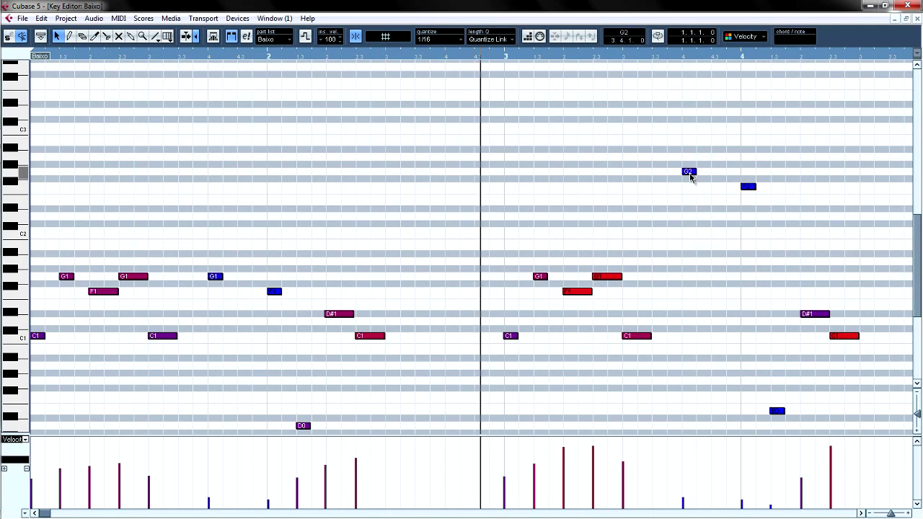
Swap the two high ghost notes' pitches, setting bar 3's beat 4 to F2 and bar 4's first beat to G2
left_click_drag(690, 177, 692, 192)
left_click_drag(748, 190, 747, 174)
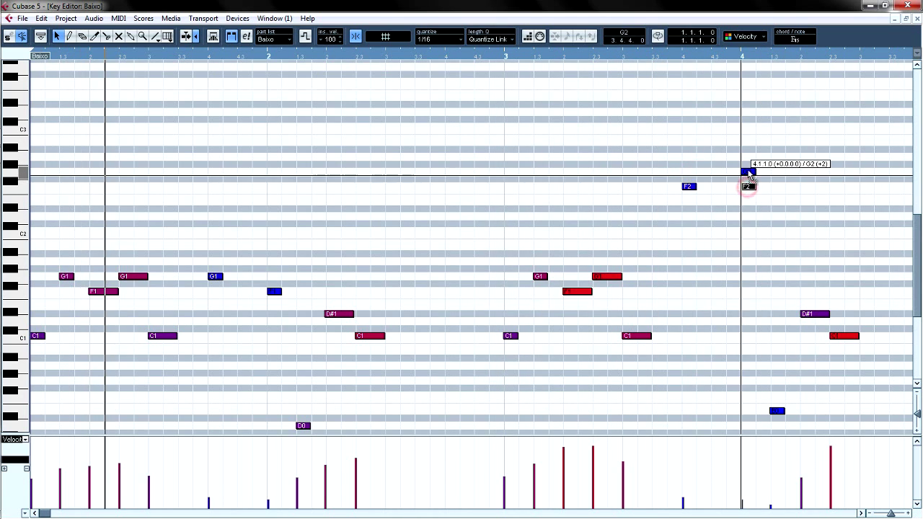
left_click(783, 198)
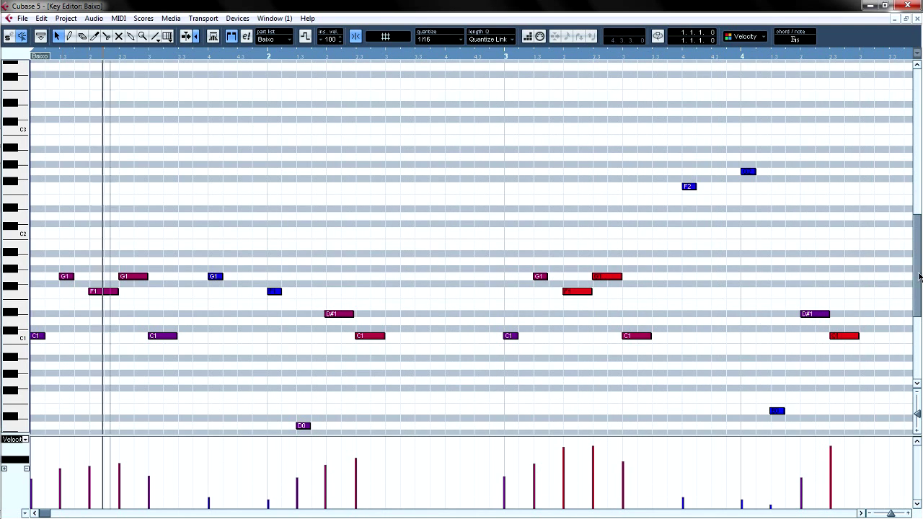
Raise the G1 and F1 ghost notes of bars 1–2 an octave, and copy both to 2.3.3 and 2.4.3
left_click_drag(318, 269, 215, 171)
left_click(223, 202)
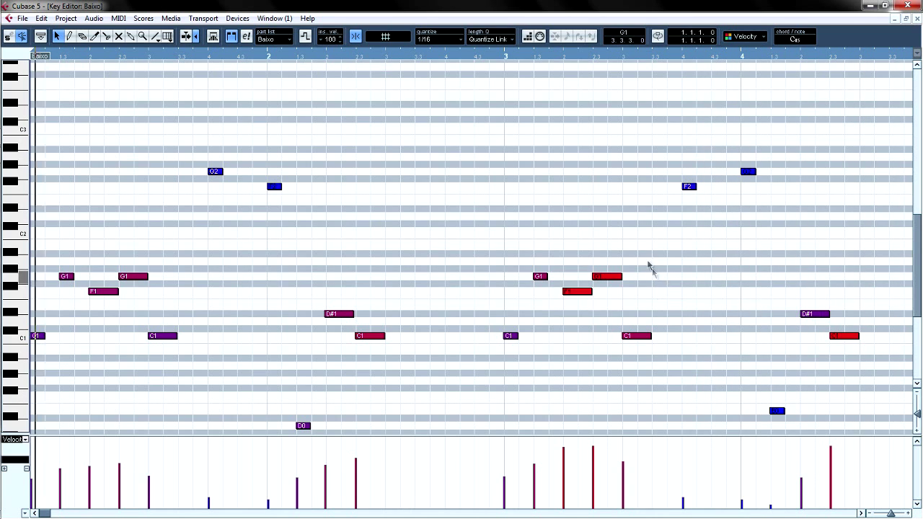
left_click_drag(308, 161, 178, 234)
left_click_drag(215, 171, 432, 186)
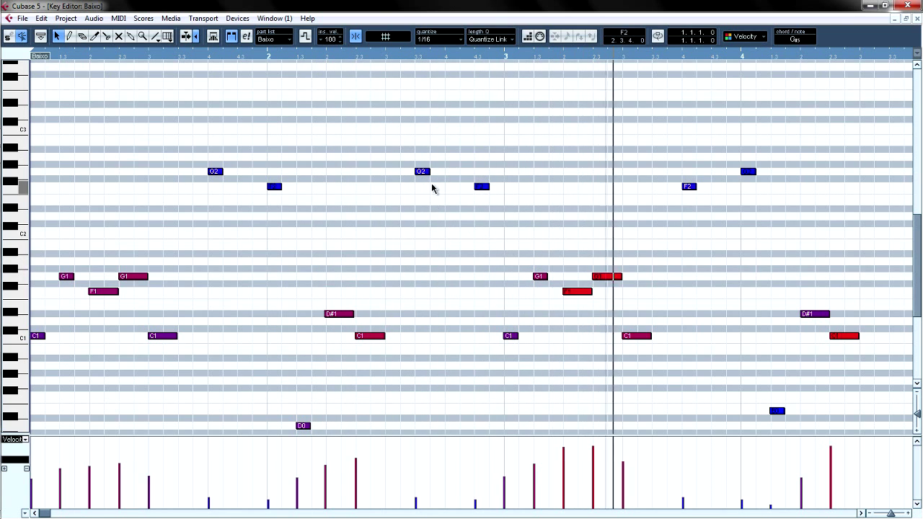
Raise the copied ghost note at 2.3.3 to A2, try it a sixteenth later, and move it back
left_click_drag(423, 175, 424, 159)
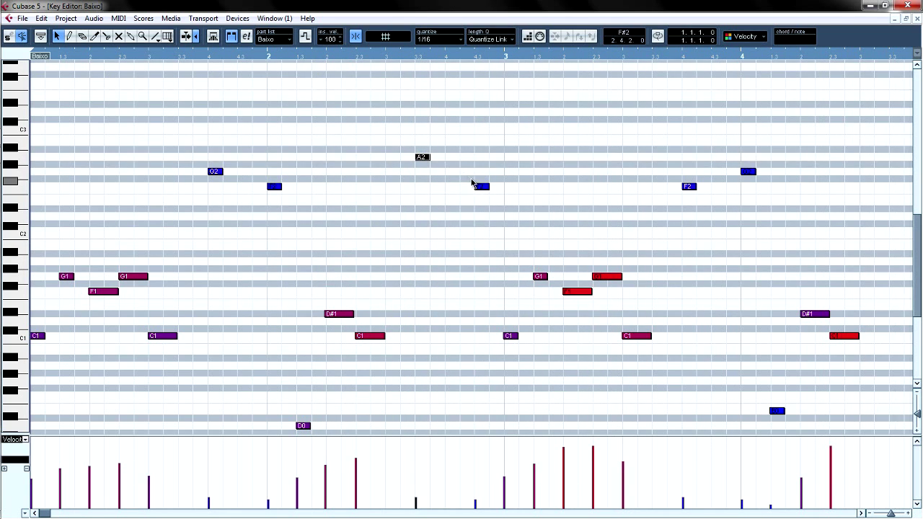
left_click(466, 189)
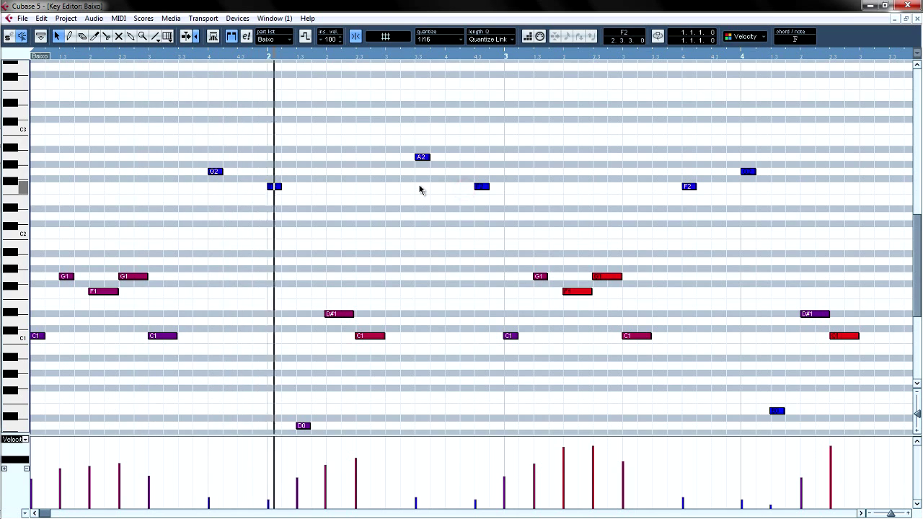
left_click_drag(427, 158, 442, 158)
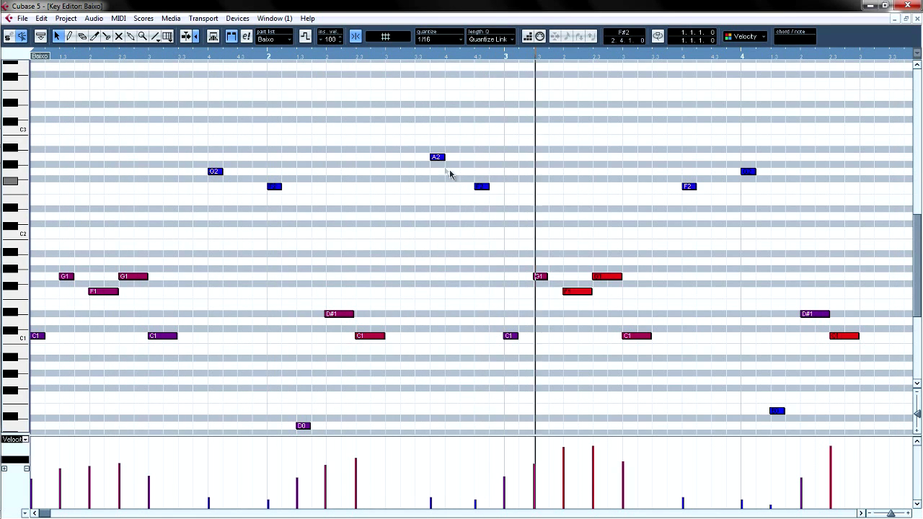
left_click_drag(437, 160, 422, 159)
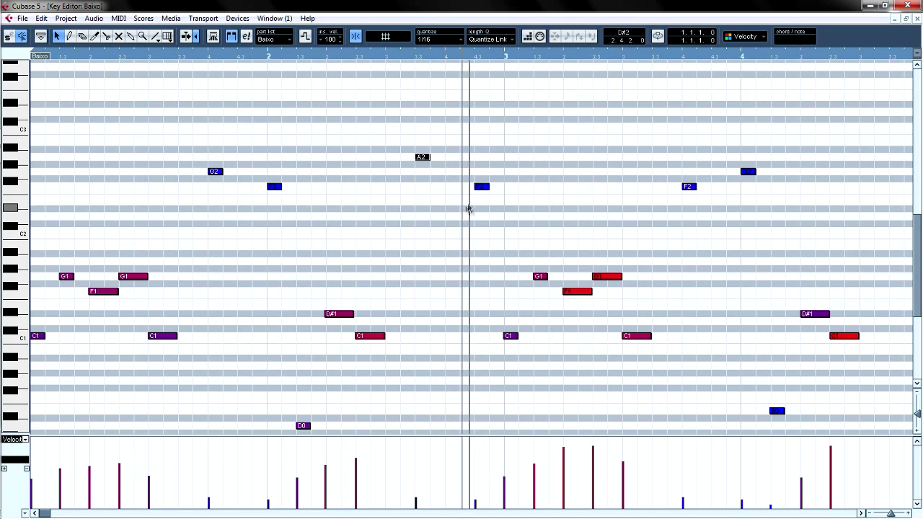
Raise the copied ghost notes in bar 2 to C3 at 2.3.3 and B2 at 2.4.3
left_click_drag(422, 155, 423, 137)
left_click(480, 187)
left_click_drag(480, 187, 480, 143)
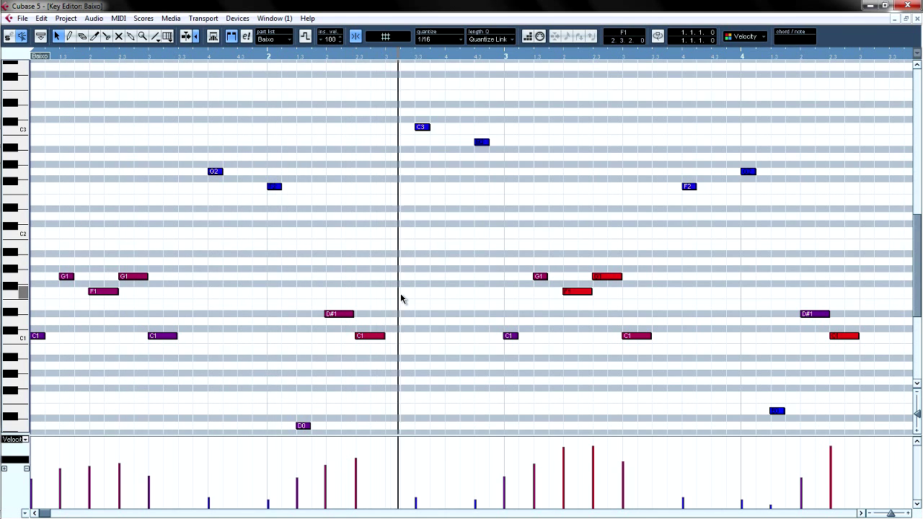
Lower the bar 2 ghost notes to C2 at 2.3.3 and G1 at 2.4.3
left_click_drag(424, 146, 423, 232)
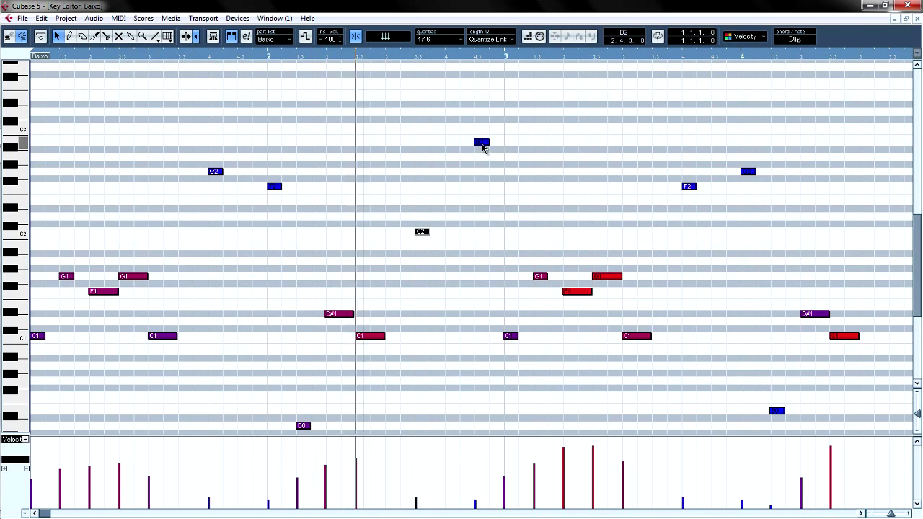
left_click_drag(484, 147, 483, 278)
left_click(568, 215)
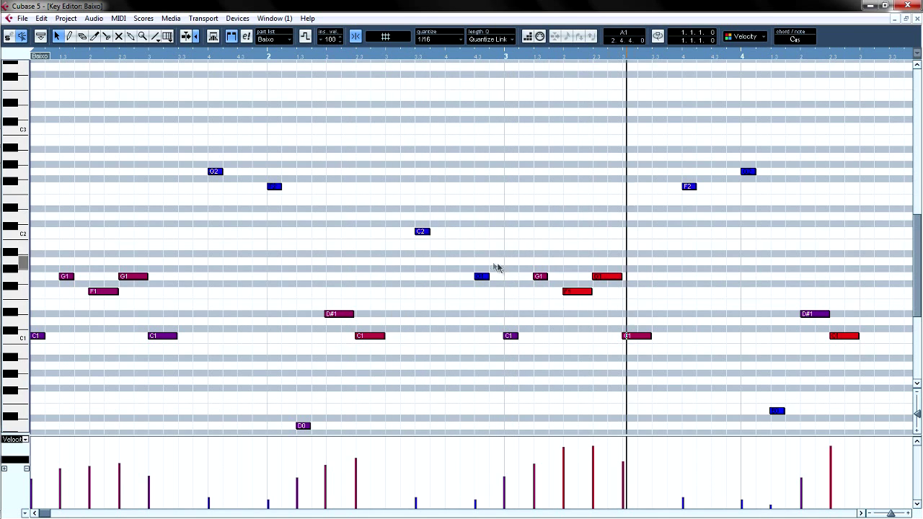
Delete the ghost note at 2.4.3 and lower the remaining one at 2.3.3 to G1
left_click_drag(498, 254, 471, 286)
key("Delete")
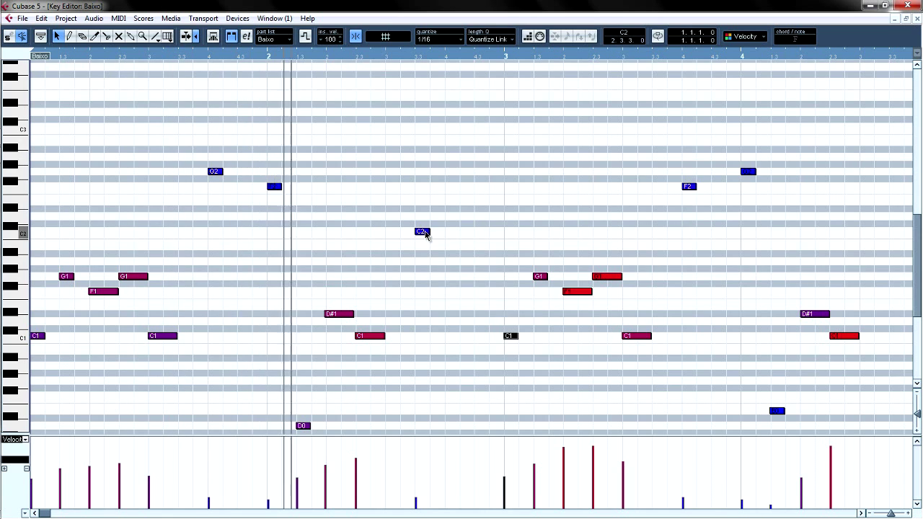
left_click_drag(425, 233, 426, 269)
left_click(511, 249)
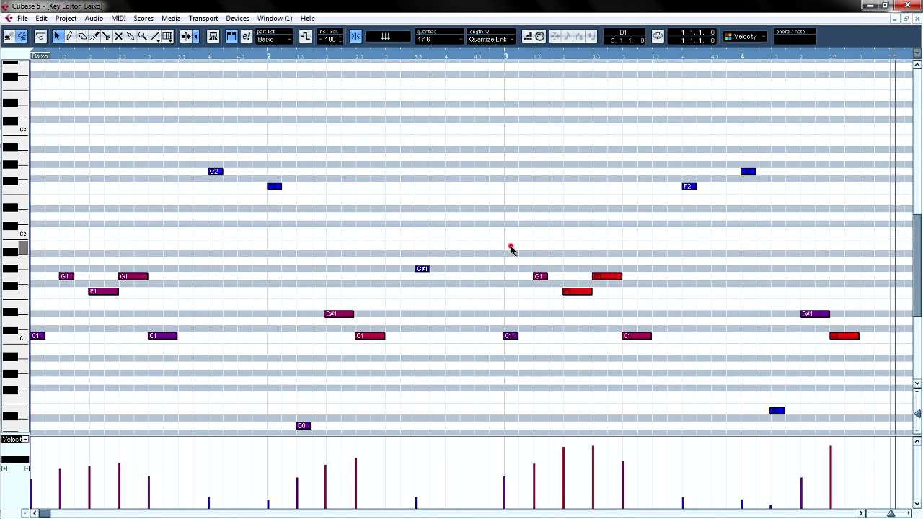
scroll(519, 228, "down", 3)
left_click(423, 121)
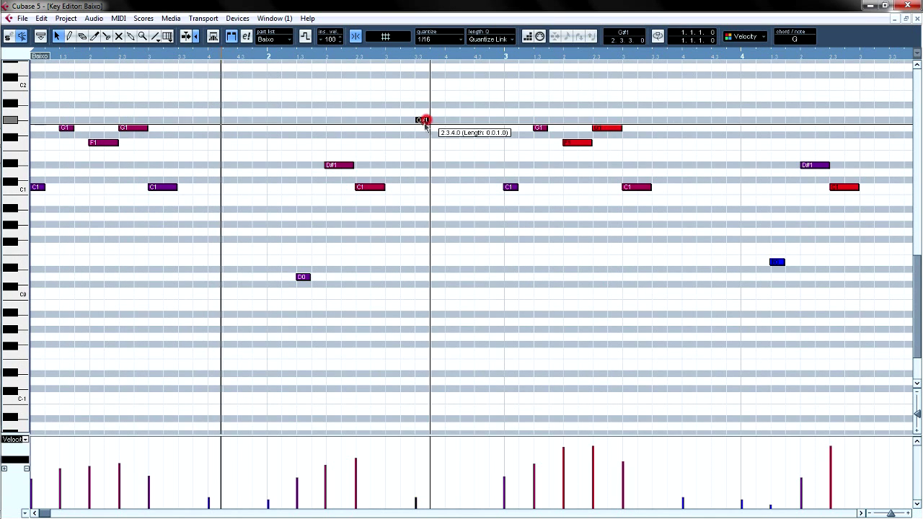
left_click_drag(424, 129, 424, 136)
left_click(412, 188)
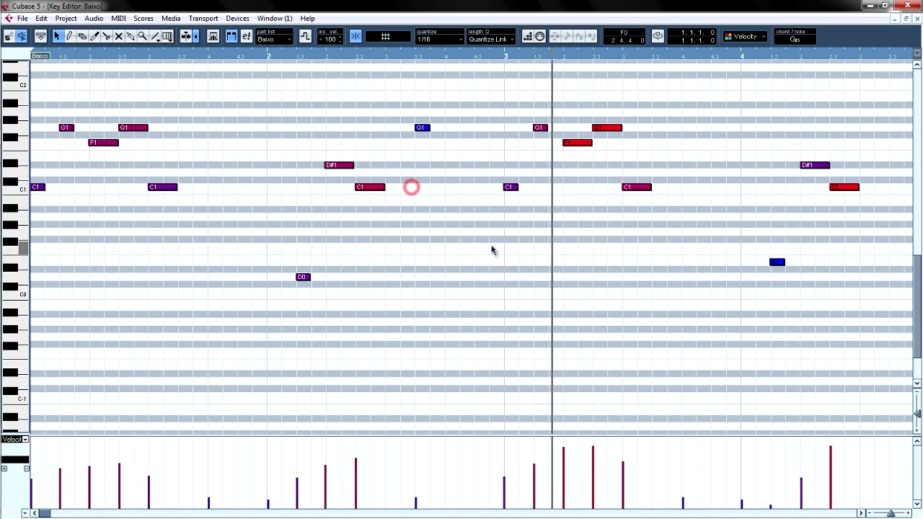
Raise the velocity of the G1 at 2.3.3 to near maximum and copy that note to 4.4.3
scroll(498, 245, "up", 1)
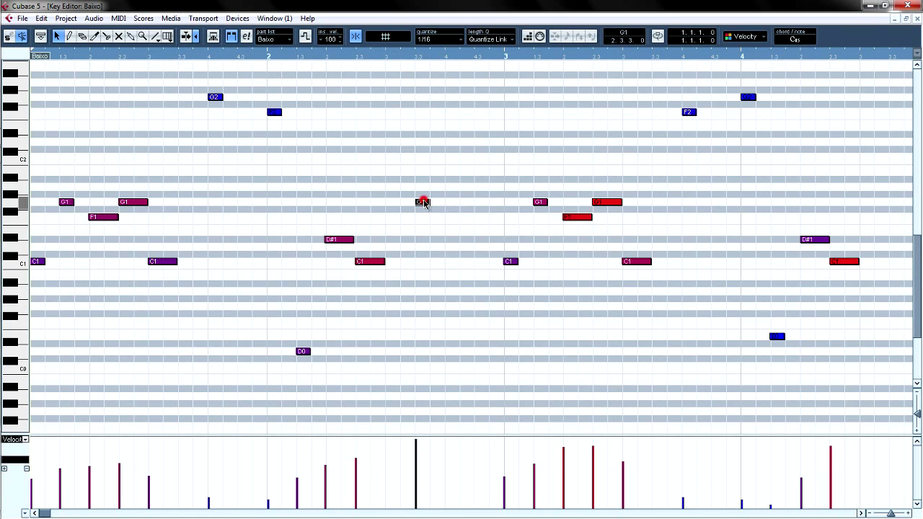
key("space")
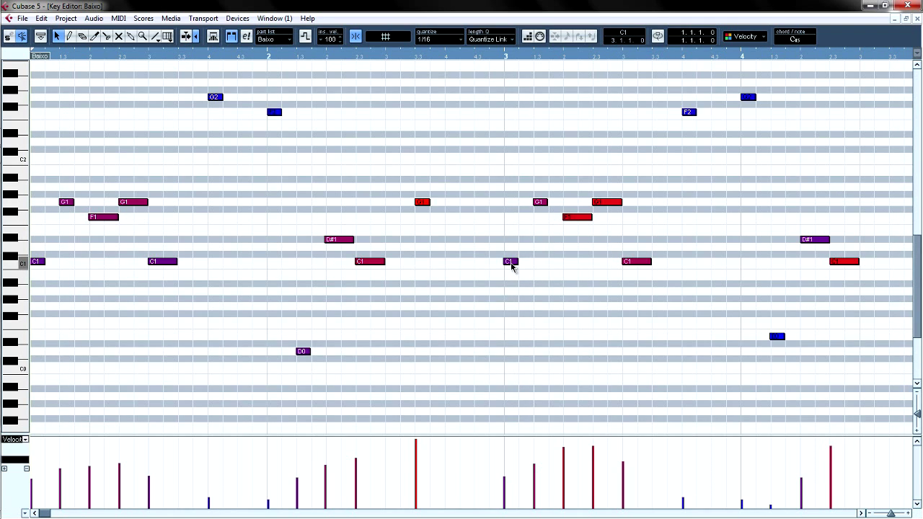
left_click_drag(425, 205, 891, 208)
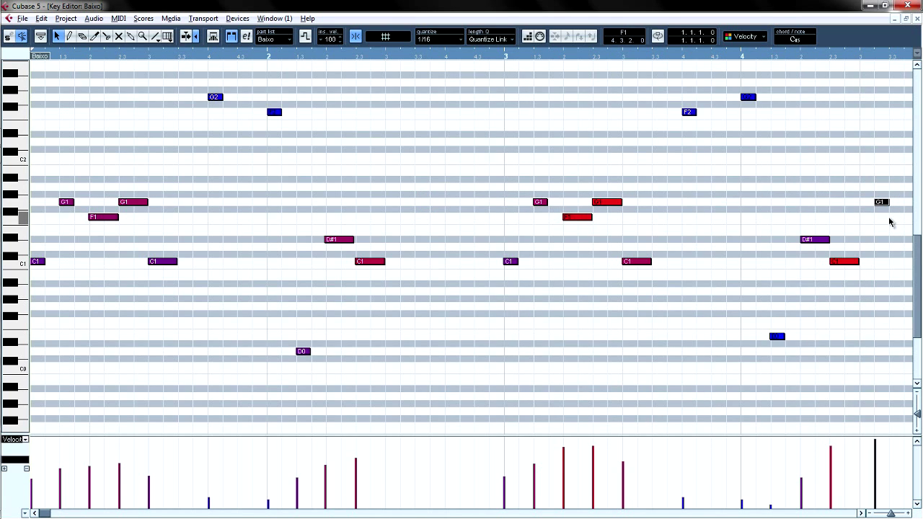
key("g")
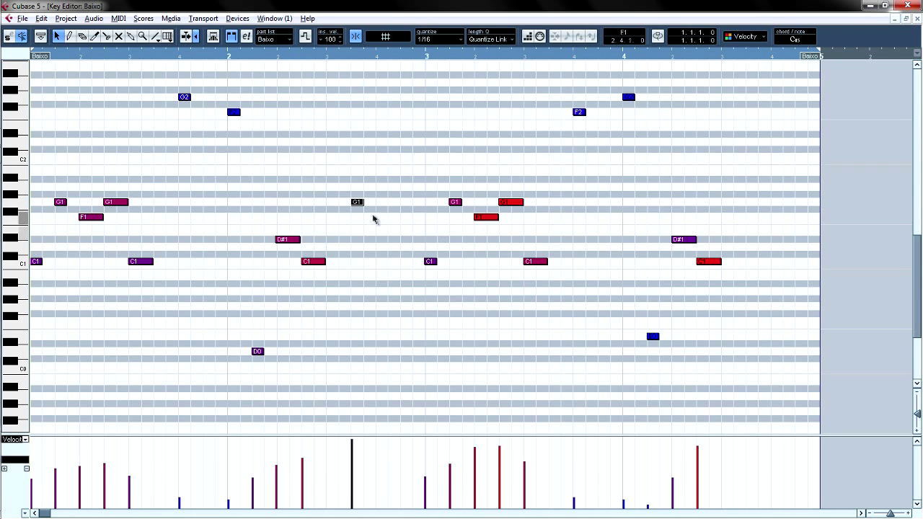
left_click_drag(357, 204, 799, 207)
left_click(793, 240)
left_click(359, 205)
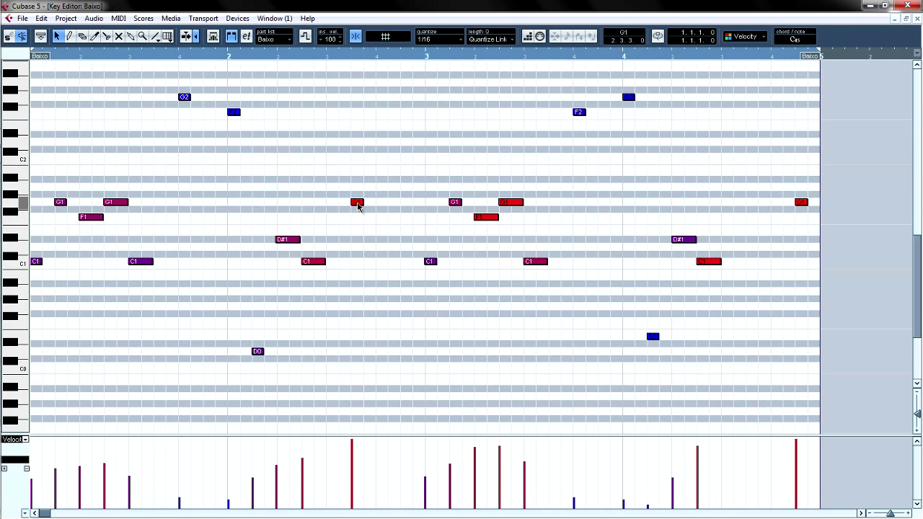
left_click_drag(356, 205, 358, 208)
left_click(370, 267)
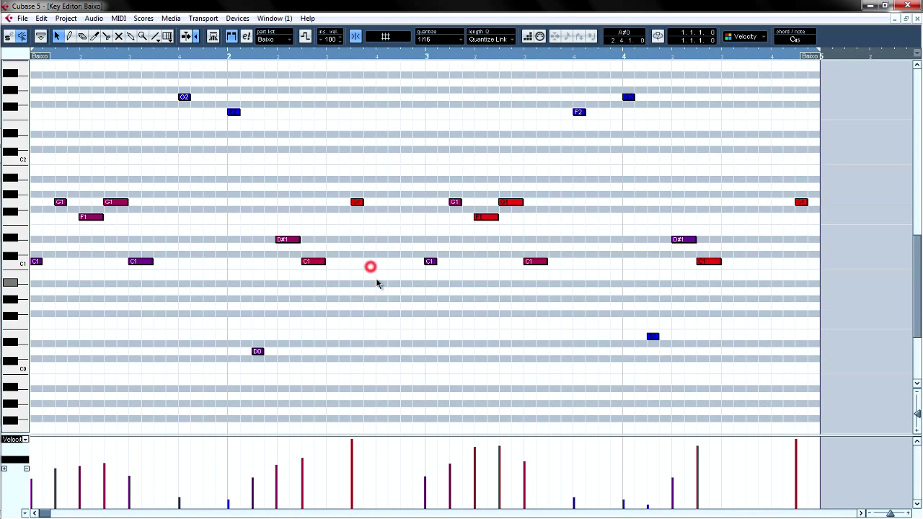
Raise the copied note at 4.4.3 to C2, keep its velocity near maximum, and audition the loop
left_click_drag(804, 206, 801, 162)
left_click(799, 186)
key("space")
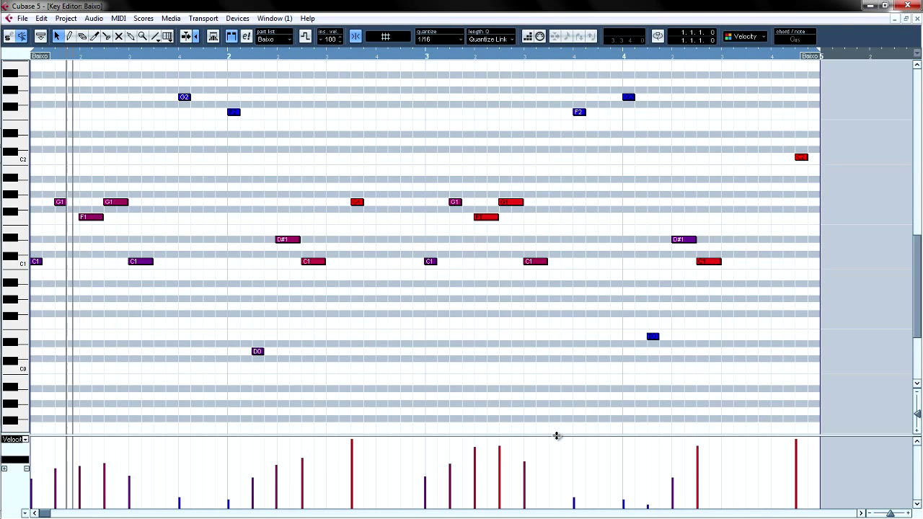
left_click(796, 438)
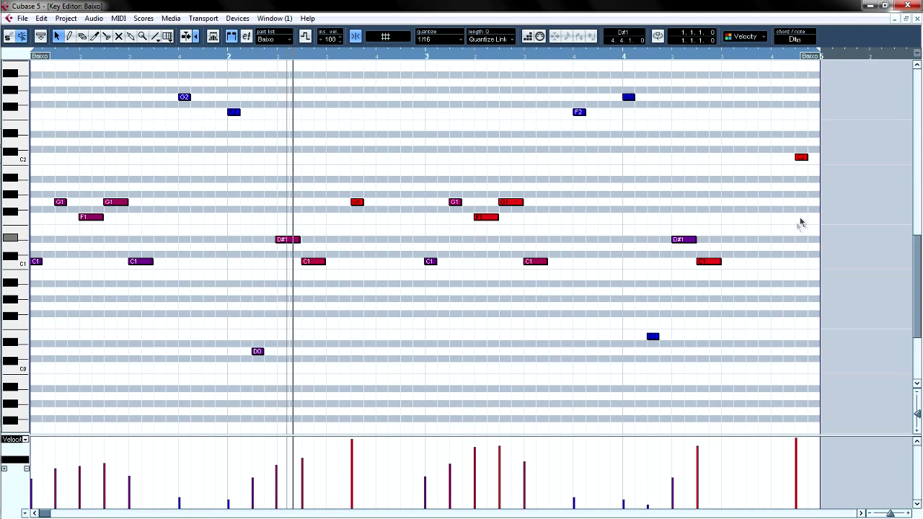
key("space")
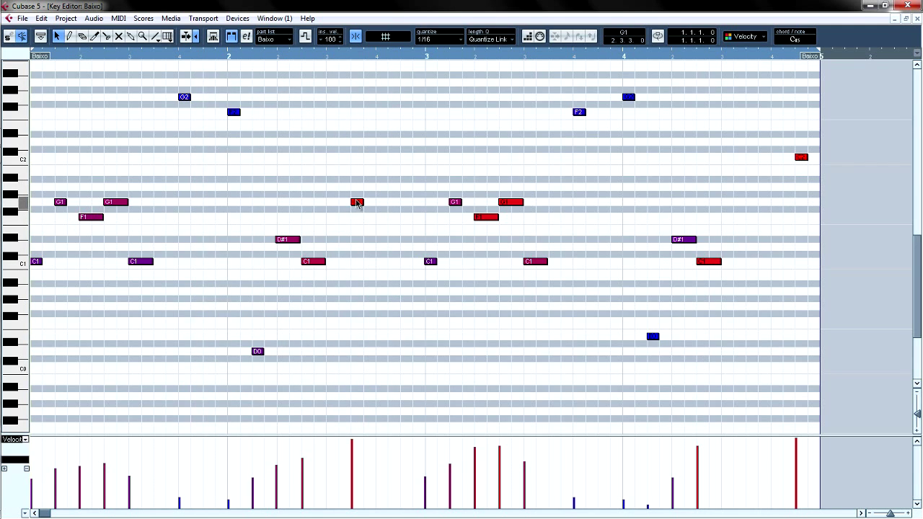
Copy the G1 at 2.3.3 to C0 at 2.3.2 and lower the copy's velocity to near minimum as a ghost note
left_click_drag(356, 205, 349, 209)
left_click(353, 239)
left_click_drag(345, 203, 342, 378)
left_click(391, 350)
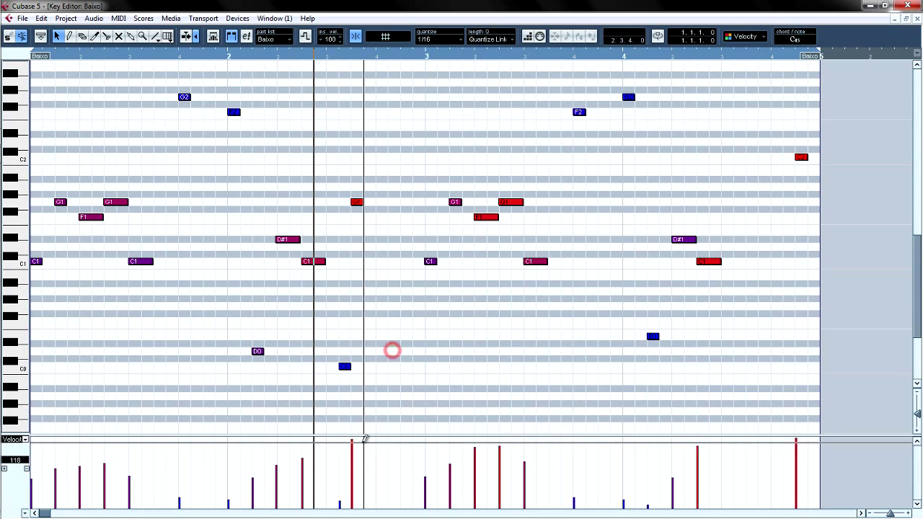
left_click(342, 502)
key("space")
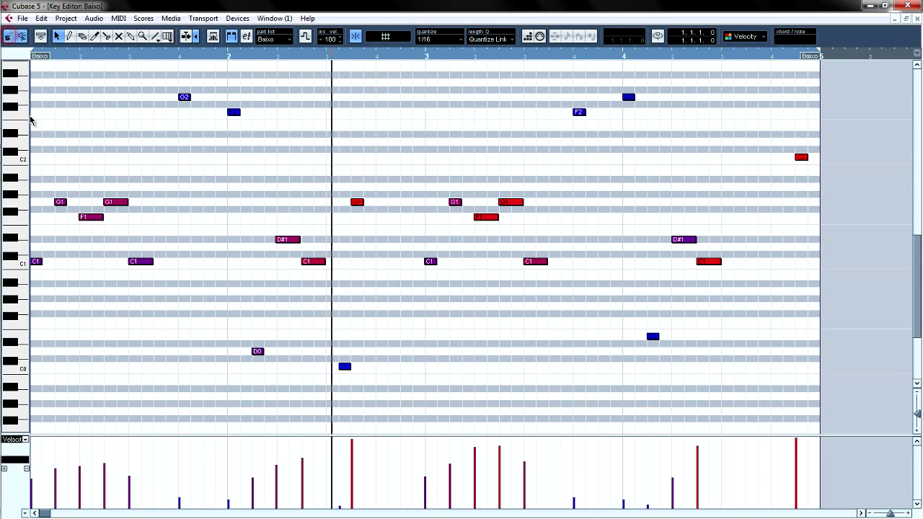
key("space")
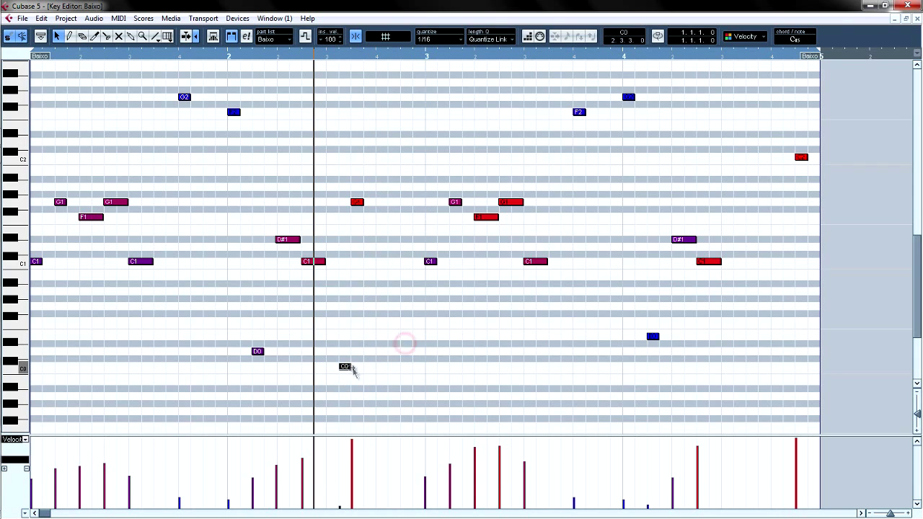
Copy the C0 ghost note at 2.3.2 to 4.4.2, 1.3.4 and 1.4.4 with the loop playing
left_click_drag(345, 368, 793, 368)
key("space")
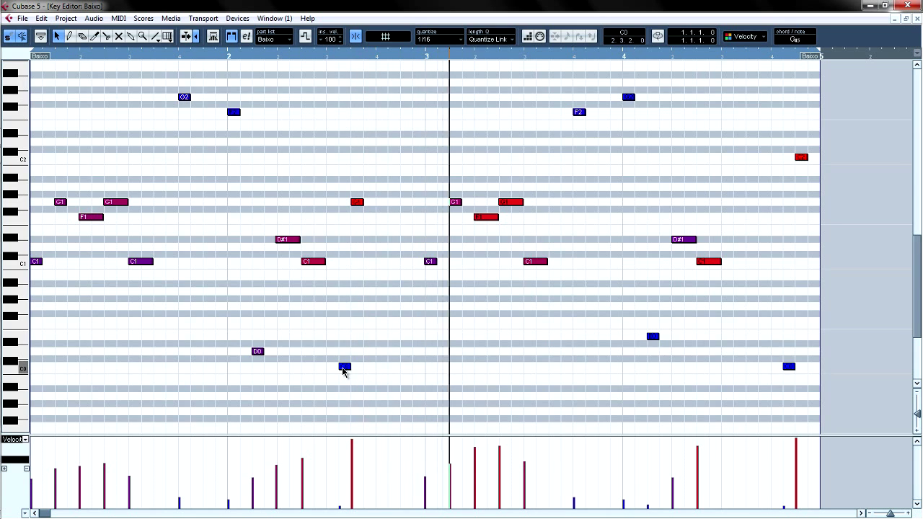
left_click_drag(344, 369, 176, 369)
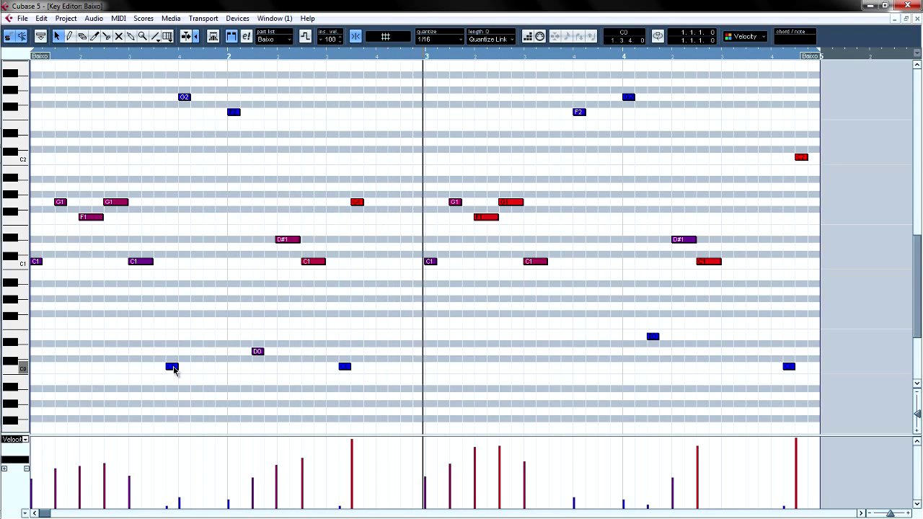
left_click_drag(178, 370, 225, 375)
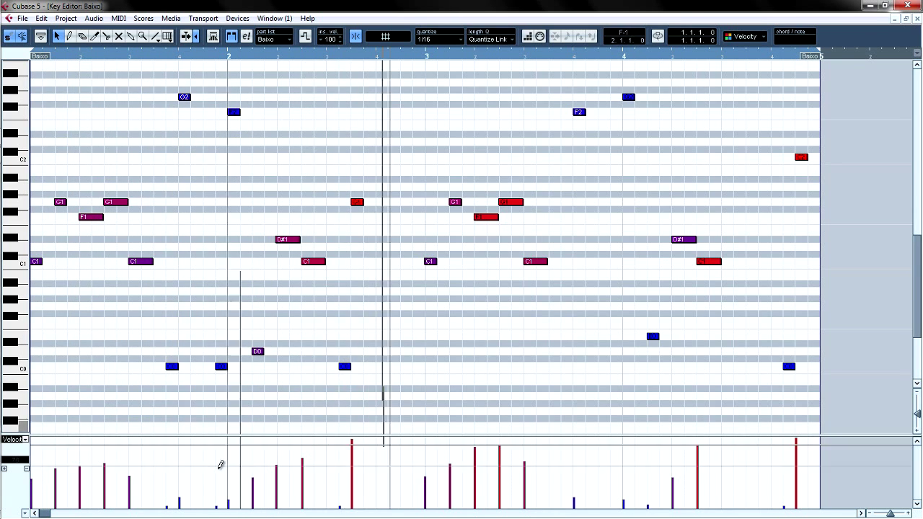
Lower the velocities of the low ghost notes at 1.3.4, 1.4.4, 4.1.3 and 4.4.2 to near minimum
left_click(167, 507)
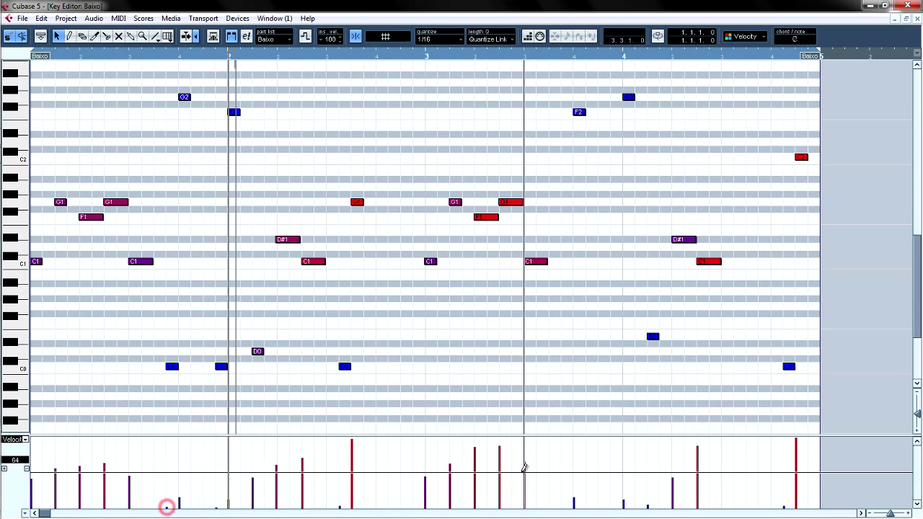
left_click(651, 503)
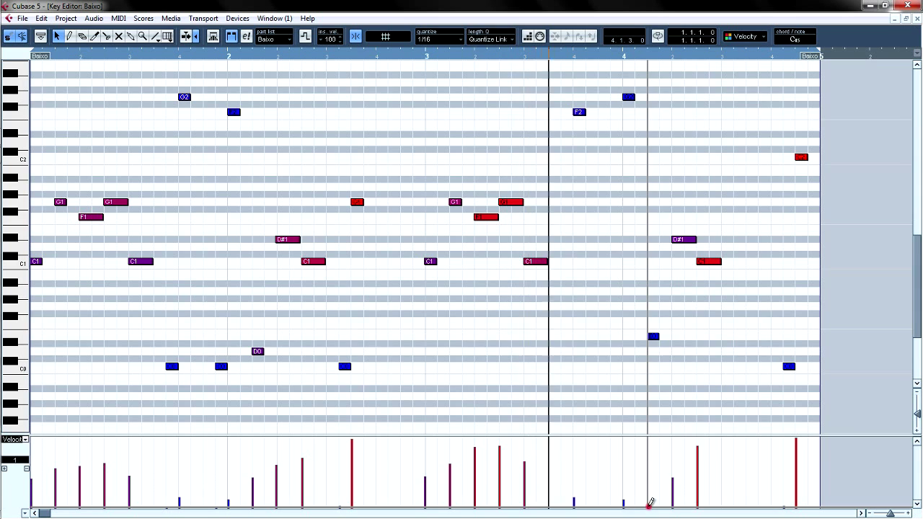
left_click(786, 504)
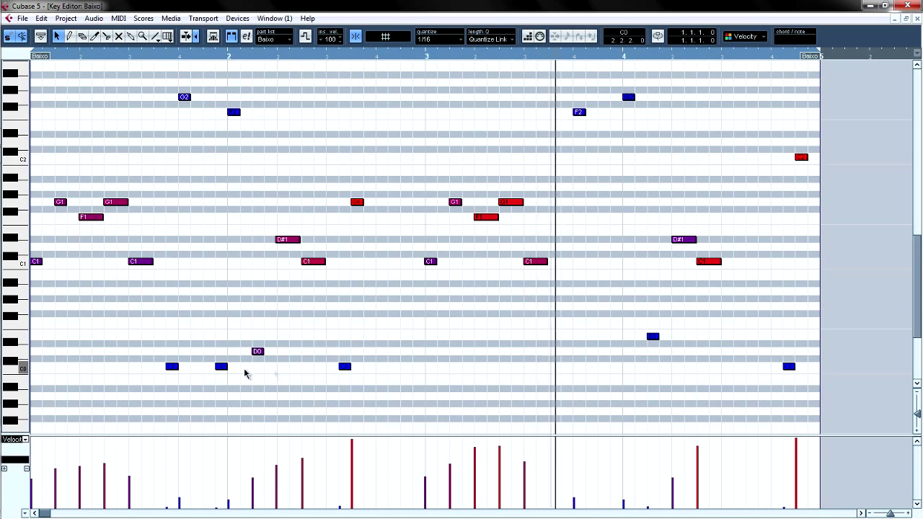
Copy the C0 ghost note at 2.3.2 to 2.4.4, just before bar 3
left_click_drag(367, 356, 326, 396)
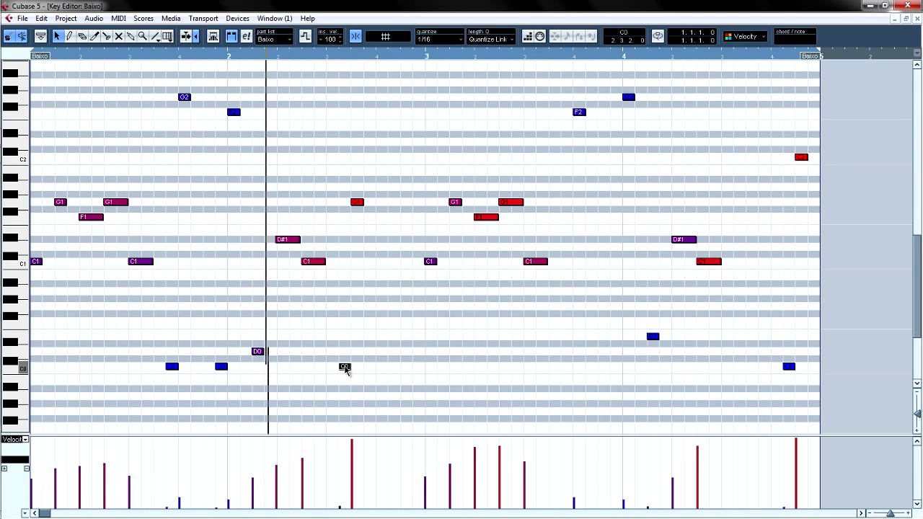
left_click_drag(345, 368, 421, 370)
left_click(449, 400)
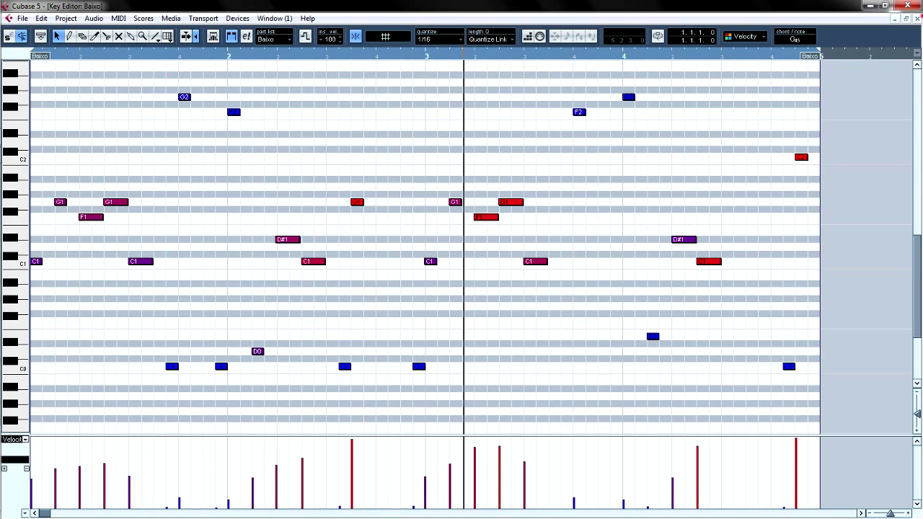
Close the bass part's Key Editor and show the Transport panel in the project window
left_click(917, 19)
left_click(607, 348)
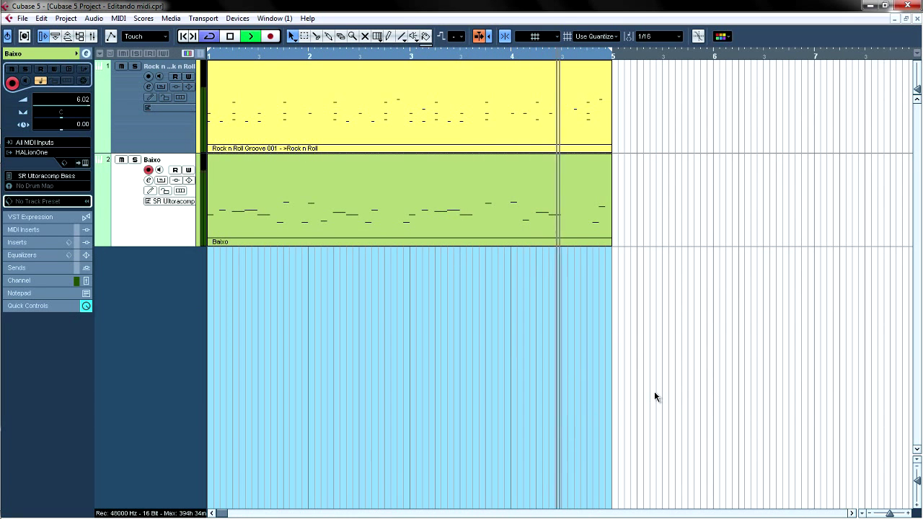
key("F2")
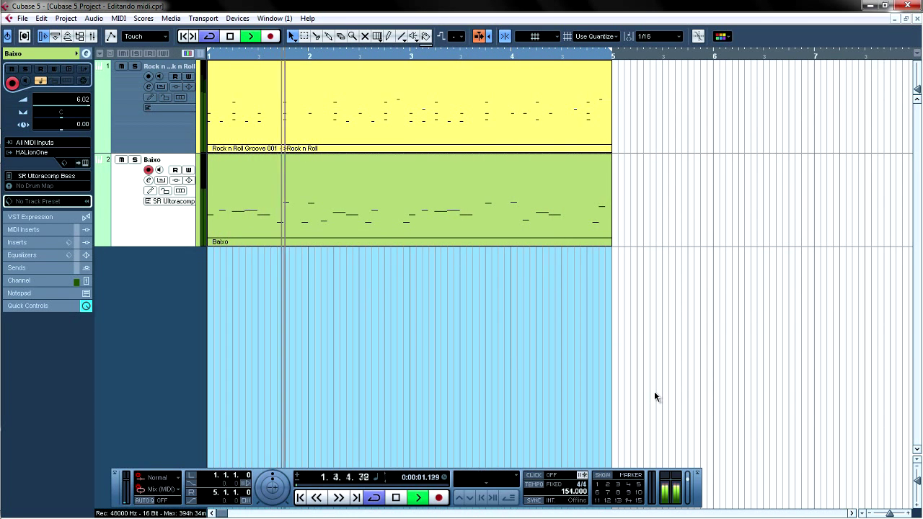